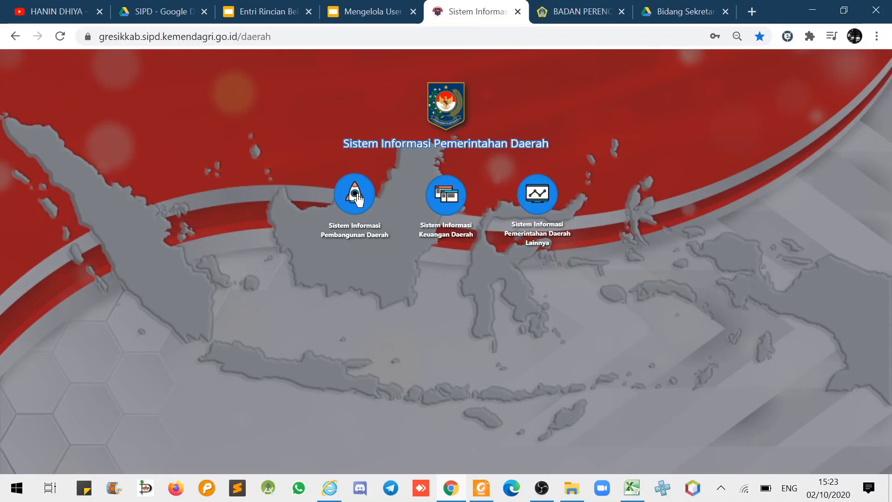
# Log in to SIPD with the agency head's NIP as username and enter the Gresik planning system.
pyautogui.click(356, 198)
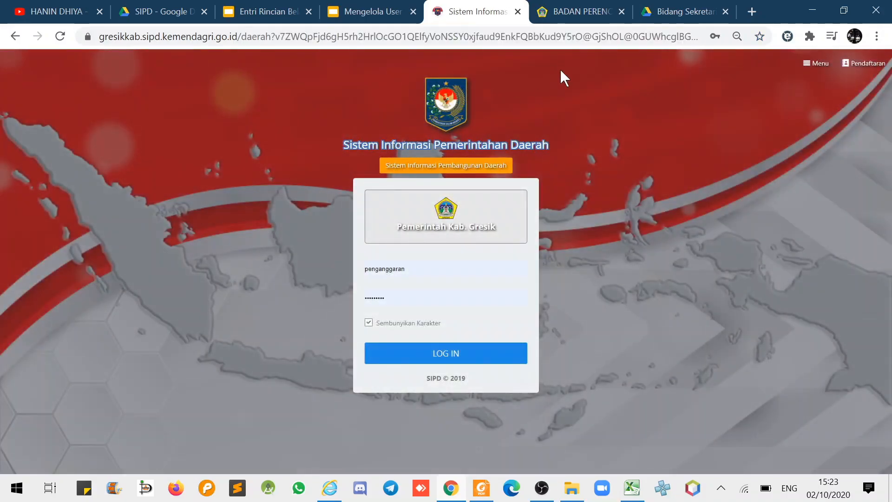
pyautogui.click(554, 8)
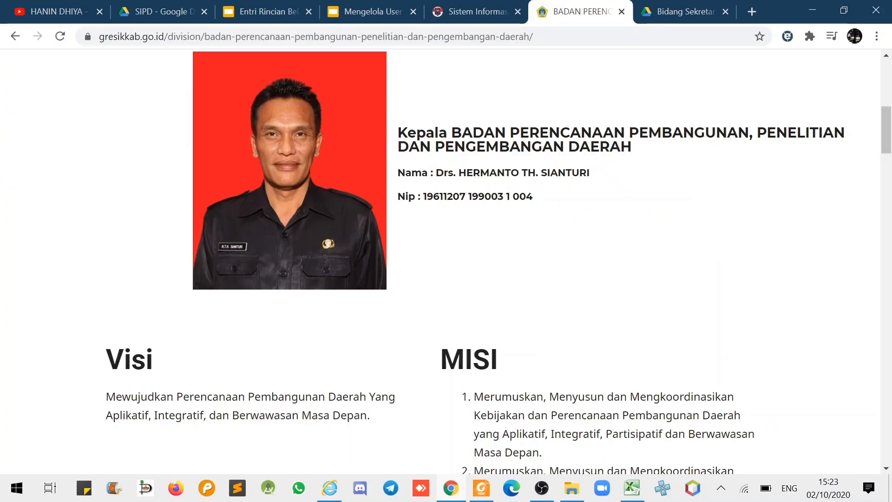
pyautogui.moveTo(424, 197); pyautogui.dragTo(447, 197)
pyautogui.hotkey('ctrl', 'c')
pyautogui.click(474, 11)
pyautogui.click(418, 273)
pyautogui.hotkey('ctrl', 'v')
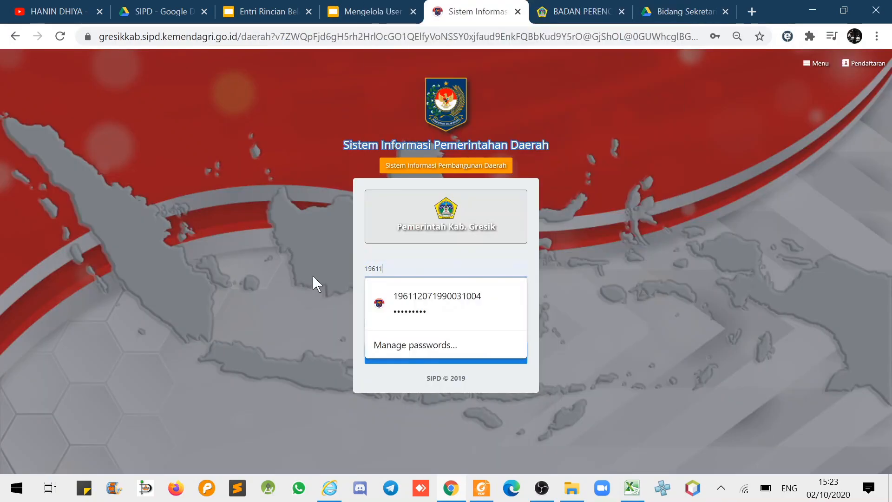
pyautogui.click(418, 308)
pyautogui.click(422, 349)
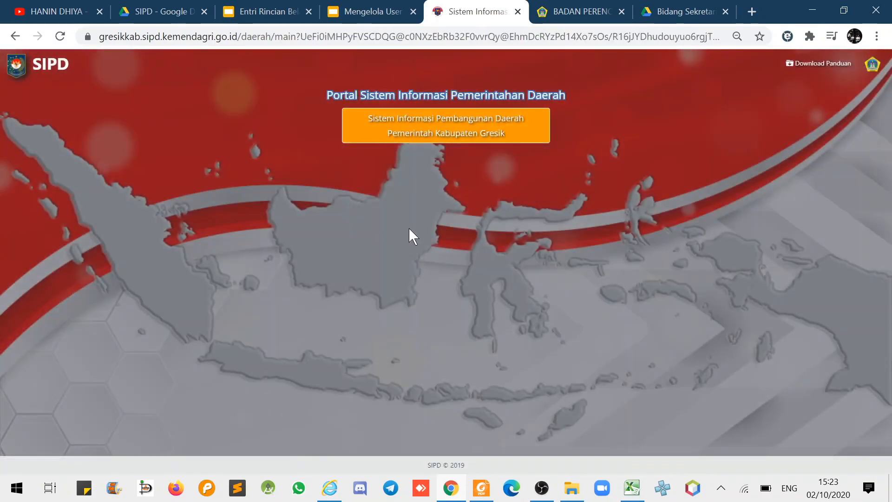
pyautogui.click(413, 180)
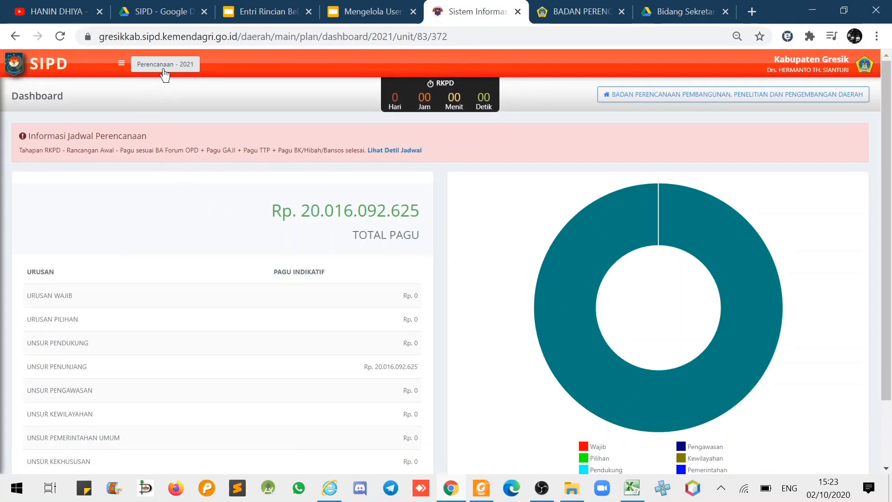
# Go through Menu > Pengaturan > User > SKPD to reach the user settings page.
pyautogui.click(122, 65)
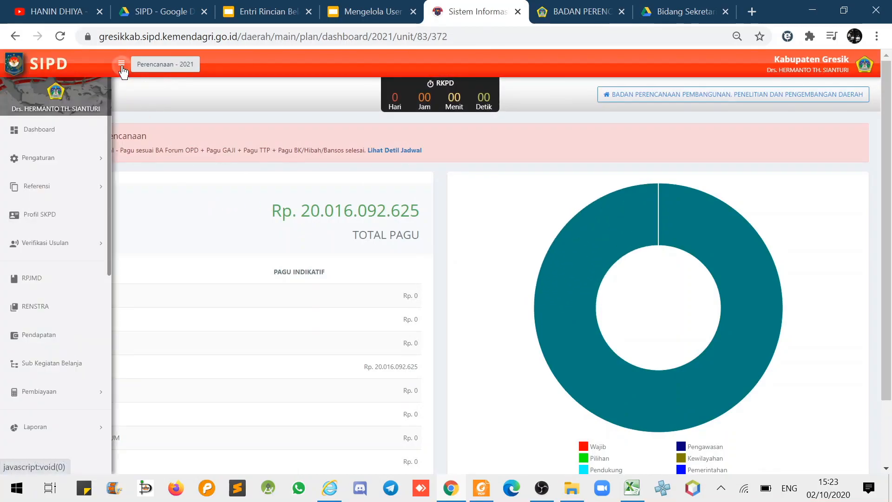
pyautogui.click(52, 159)
pyautogui.click(60, 160)
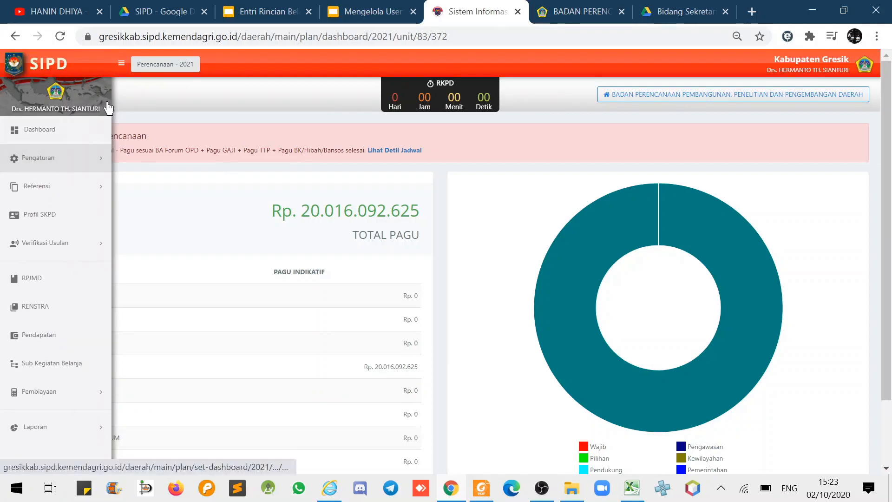
pyautogui.click(121, 64)
pyautogui.click(122, 65)
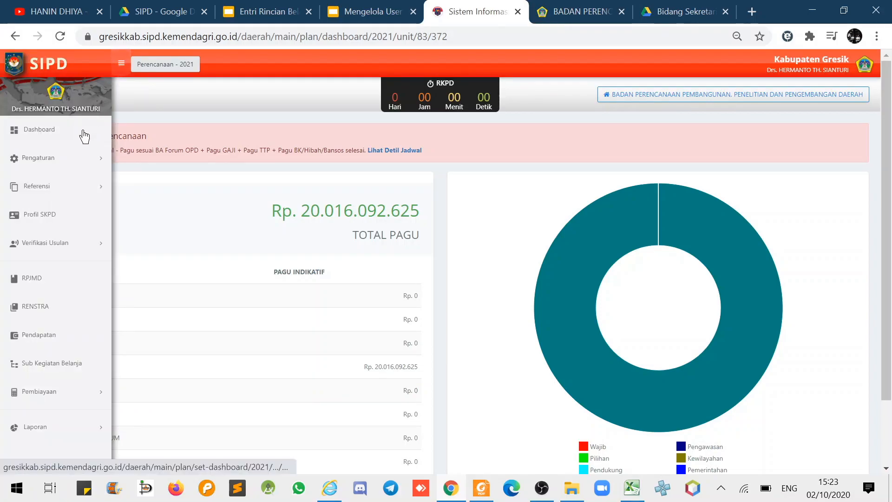
pyautogui.click(66, 166)
pyautogui.click(44, 186)
pyautogui.click(40, 210)
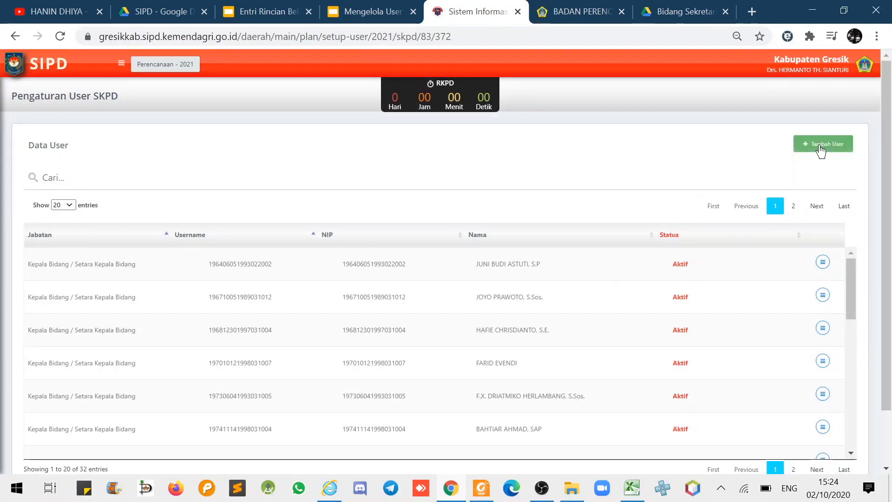
# Scroll through the Data User table and view its second page.
pyautogui.moveTo(850, 295); pyautogui.dragTo(848, 425)
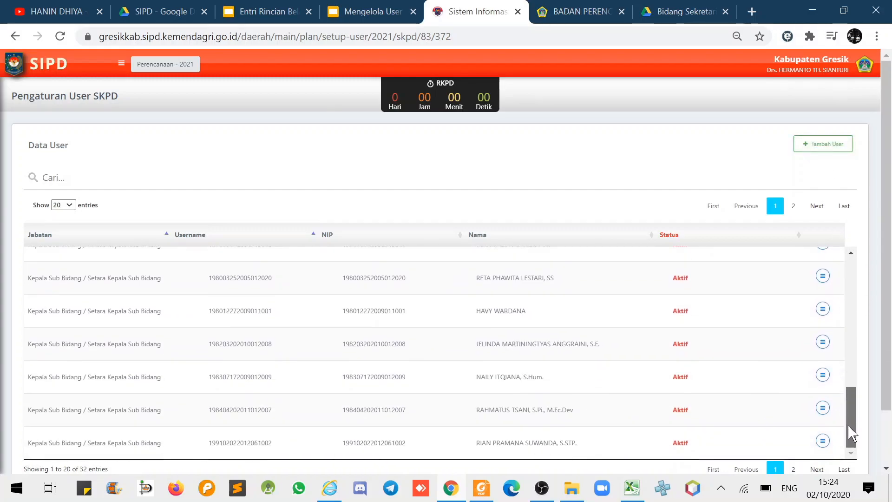
pyautogui.click(796, 470)
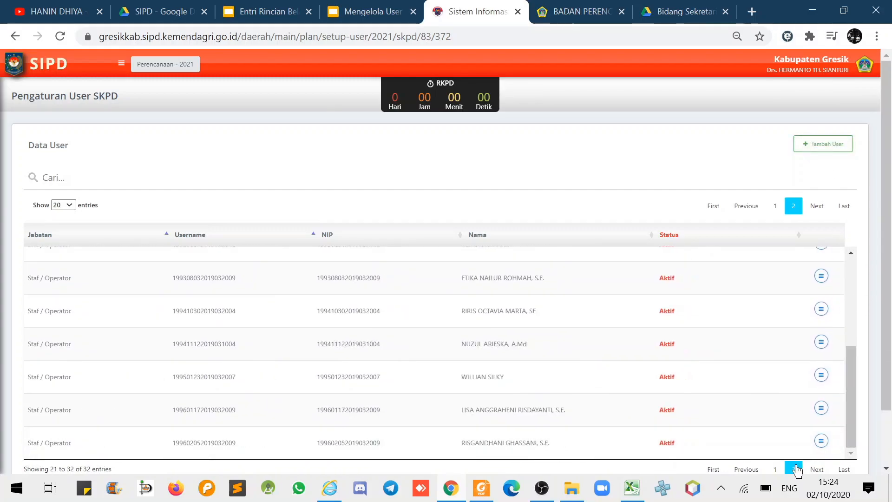
pyautogui.moveTo(850, 414)
pyautogui.mouseDown()
pyautogui.moveTo(859, 400)
pyautogui.moveTo(857, 313)
pyautogui.moveTo(845, 425)
pyautogui.mouseUp()
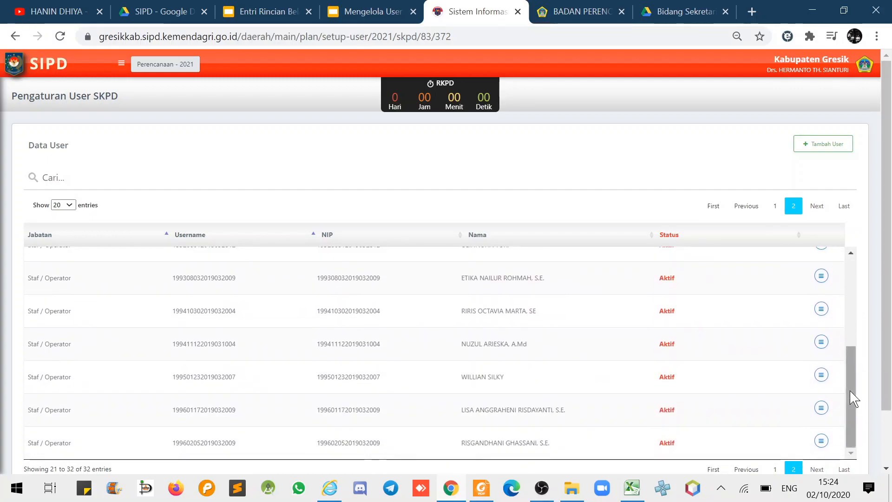
# Search the list for 'khur', clear the search, and start a new user with Tambah User.
pyautogui.click(43, 177)
pyautogui.write('khur')
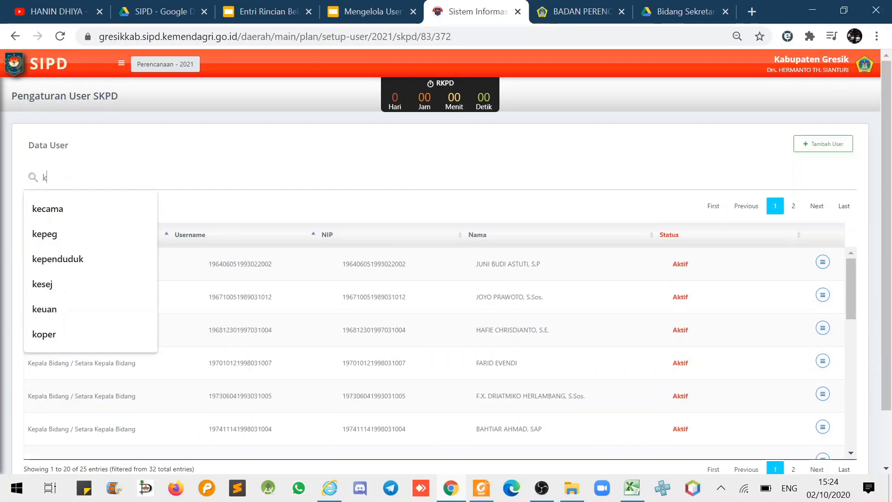
pyautogui.press('BackSpace')
pyautogui.press('BackSpace')
pyautogui.press('BackSpace')
pyautogui.press('BackSpace')
pyautogui.press('BackSpace')
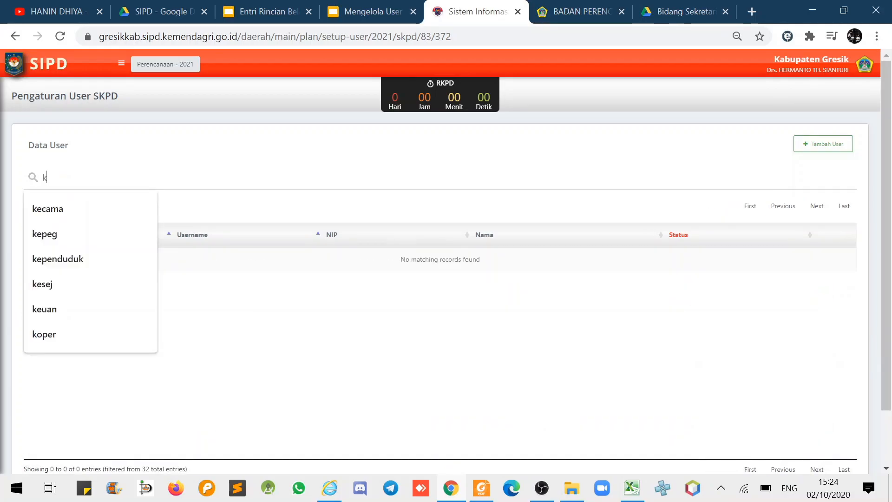
pyautogui.click(836, 150)
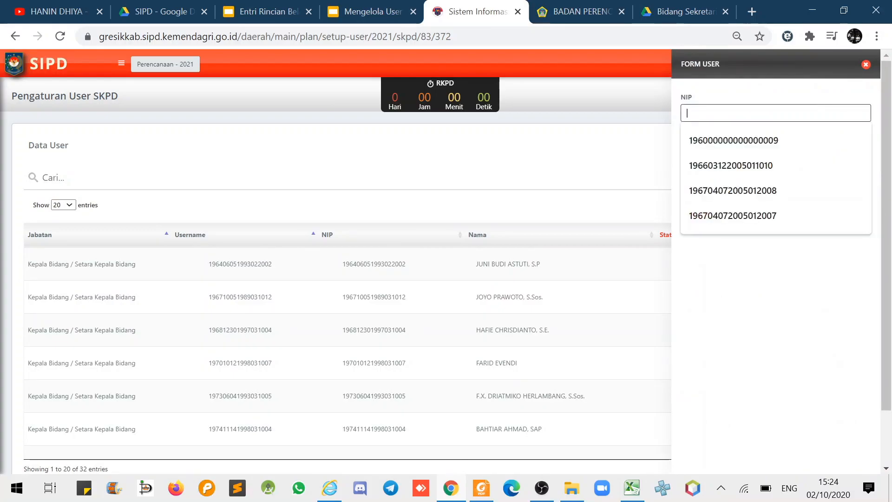
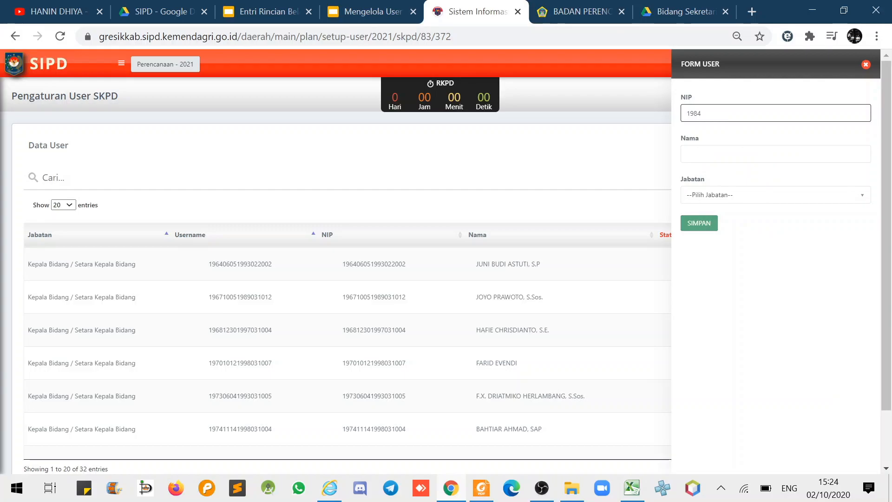
# Type the new user's NIP and full name into Form User, then open the Jabatan list.
pyautogui.click(704, 156)
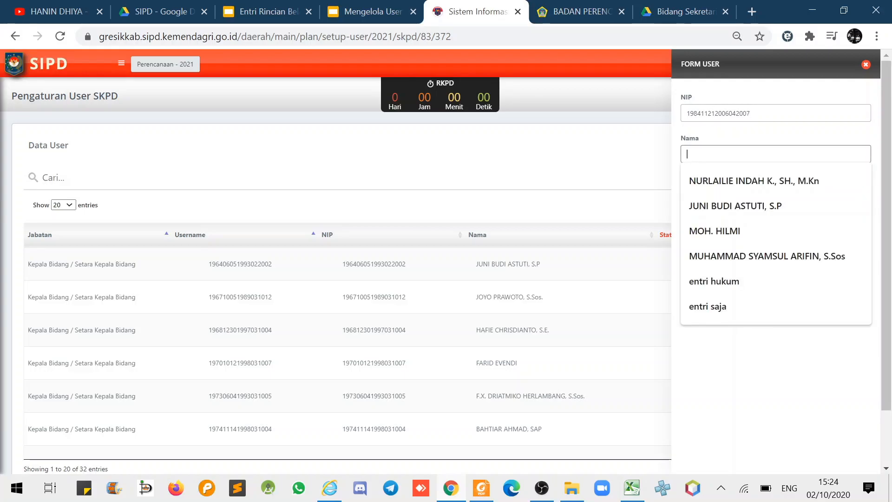
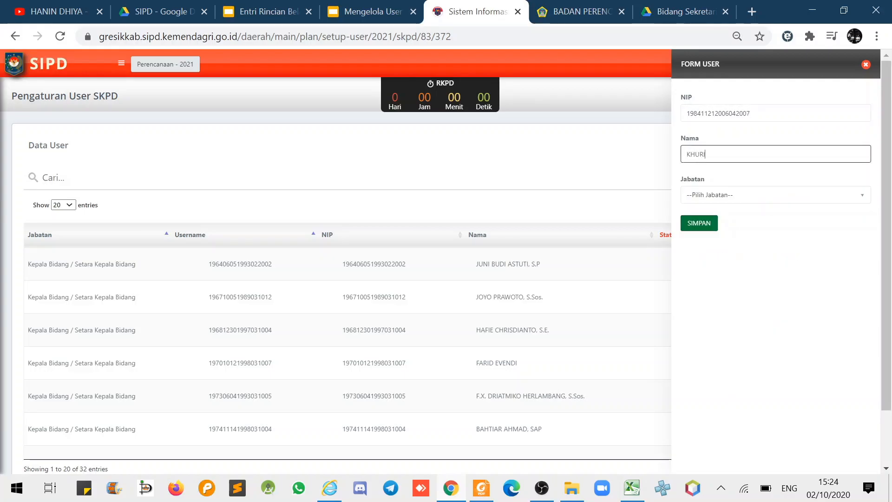
pyautogui.click(705, 195)
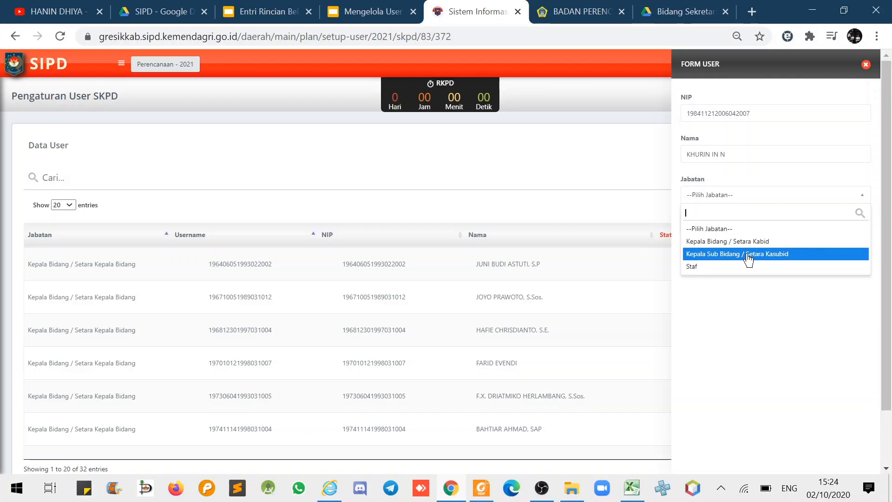
# Try Staf and Kepala Bidang, then set Jabatan to Kepala Sub Bidang / Setara Kasubid.
pyautogui.click(724, 267)
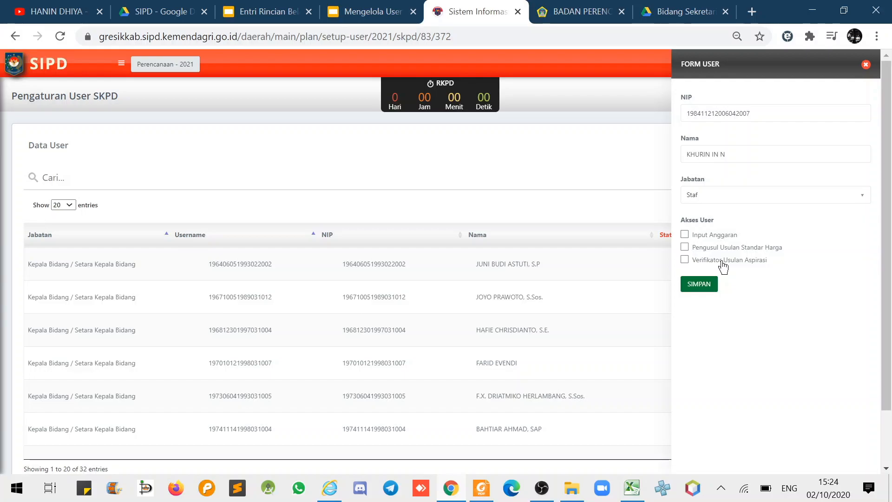
pyautogui.click(710, 201)
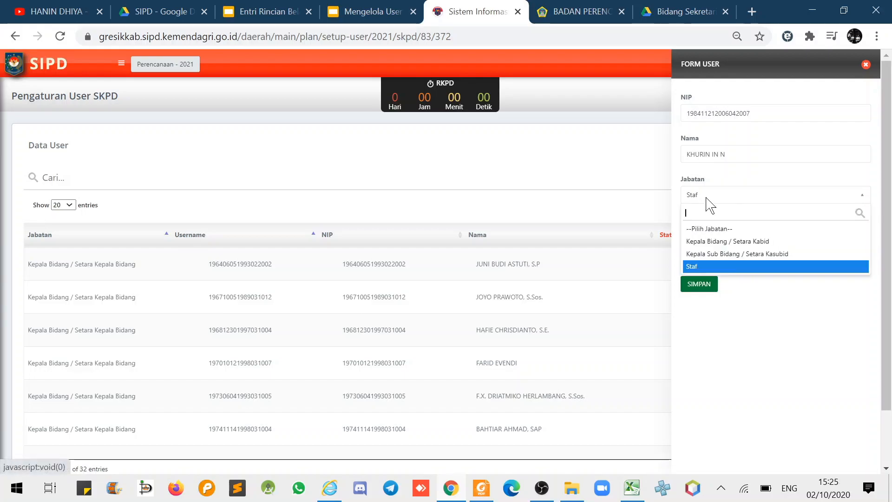
pyautogui.click(705, 242)
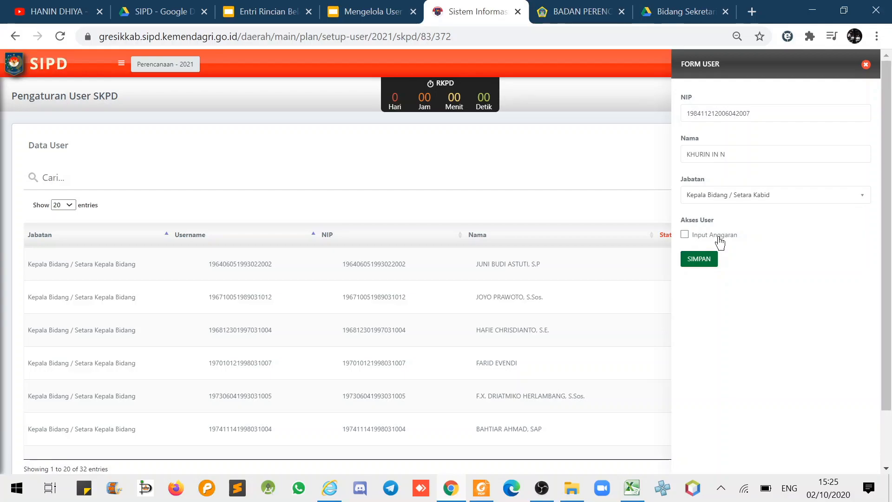
pyautogui.click(684, 234)
pyautogui.click(724, 199)
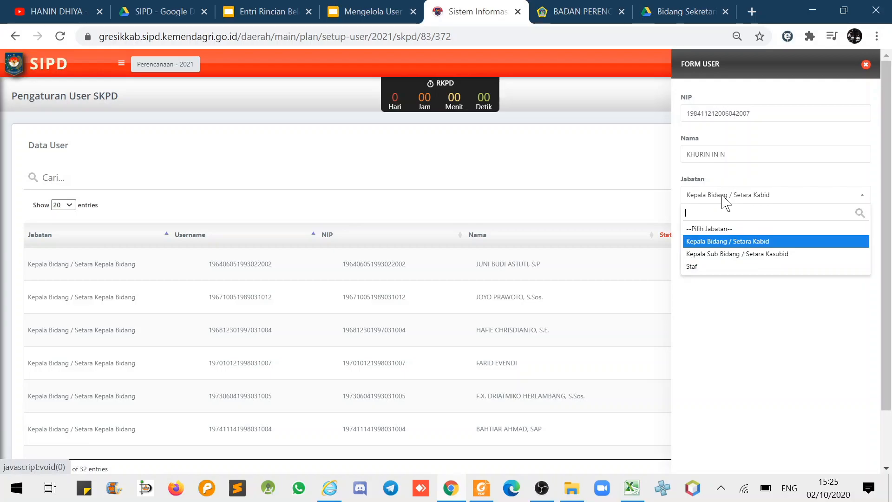
pyautogui.click(711, 254)
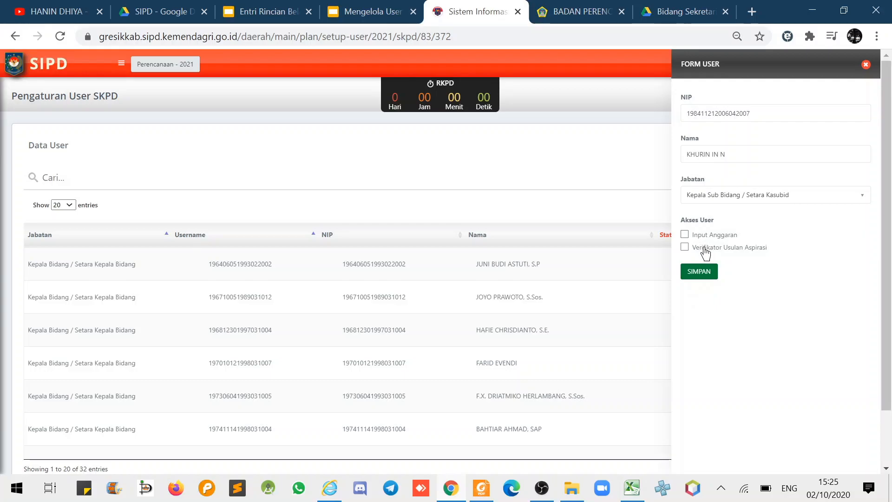
# Toggle the Verifikator Usulan Aspirasi and Input Anggaran access checkboxes, leaving them unticked.
pyautogui.click(685, 247)
pyautogui.click(685, 248)
pyautogui.click(685, 235)
pyautogui.click(685, 248)
pyautogui.click(685, 248)
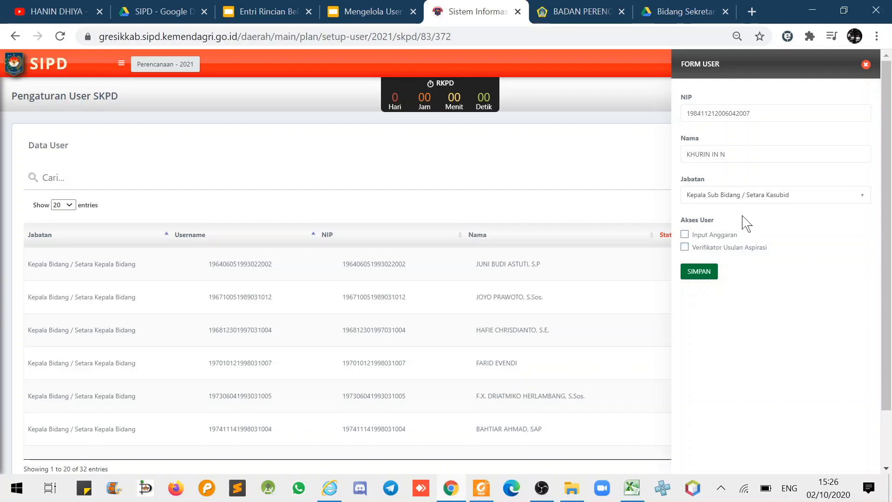
# Set Jabatan to Staf and grant only the Pengusul Usulan Standar Harga access right.
pyautogui.click(752, 198)
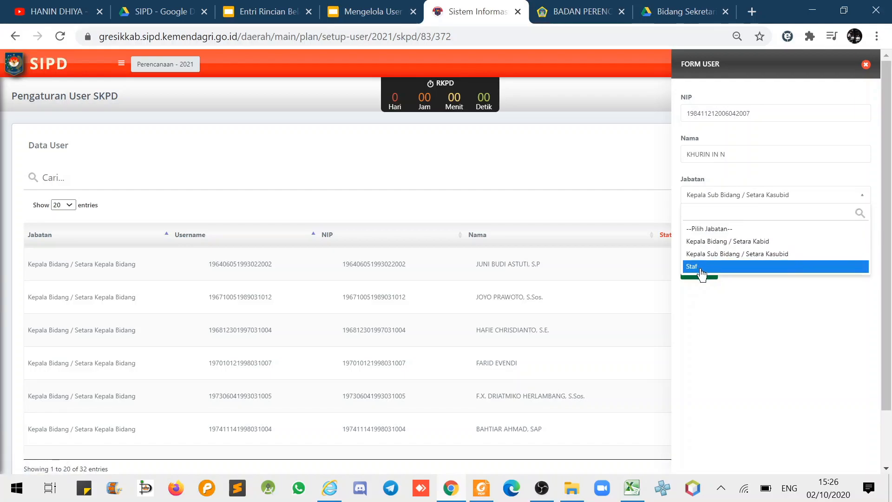
pyautogui.click(701, 270)
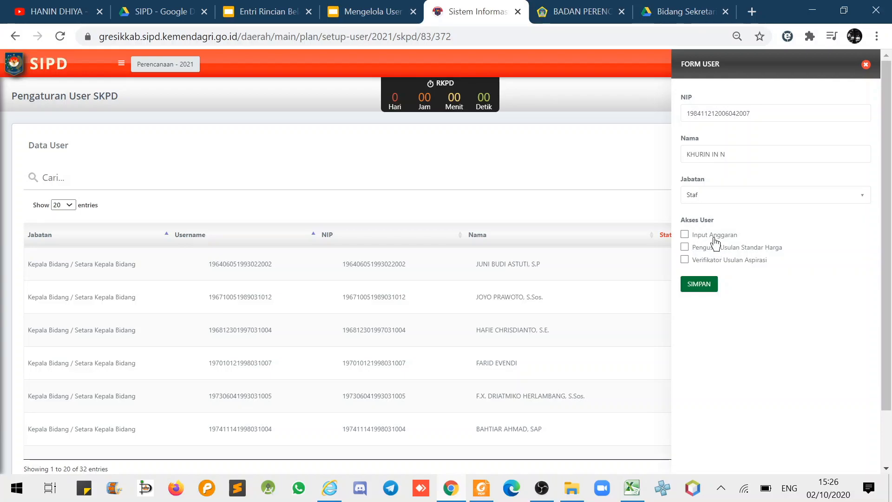
pyautogui.click(703, 239)
pyautogui.click(696, 239)
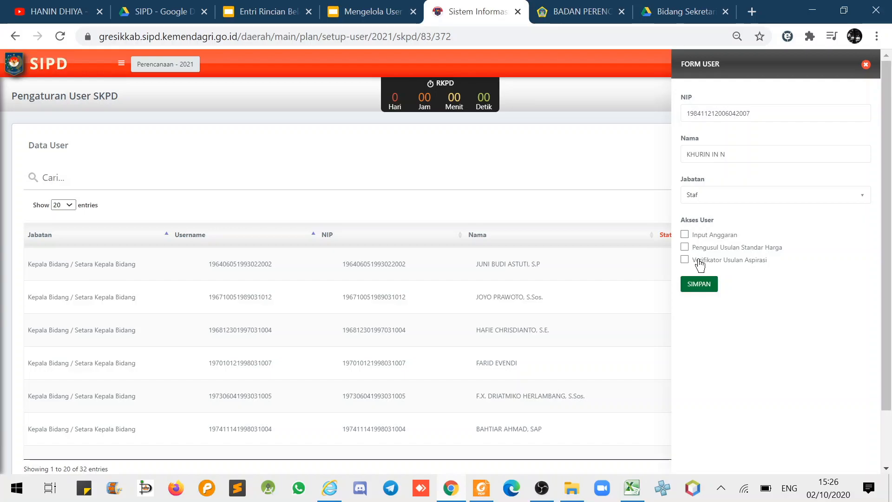
pyautogui.click(697, 250)
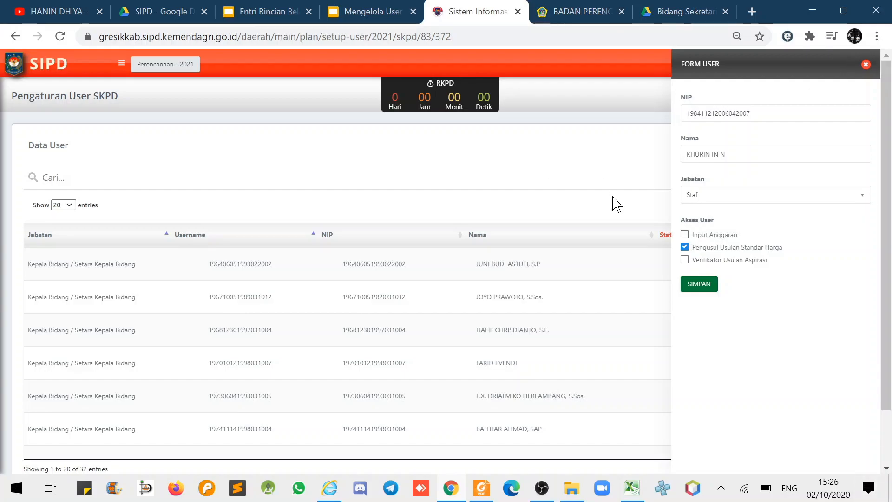
# Untick the Pengusul Usulan Standar Harga and Verifikator Usulan Aspirasi access rights.
pyautogui.moveTo(693, 255); pyautogui.dragTo(786, 253)
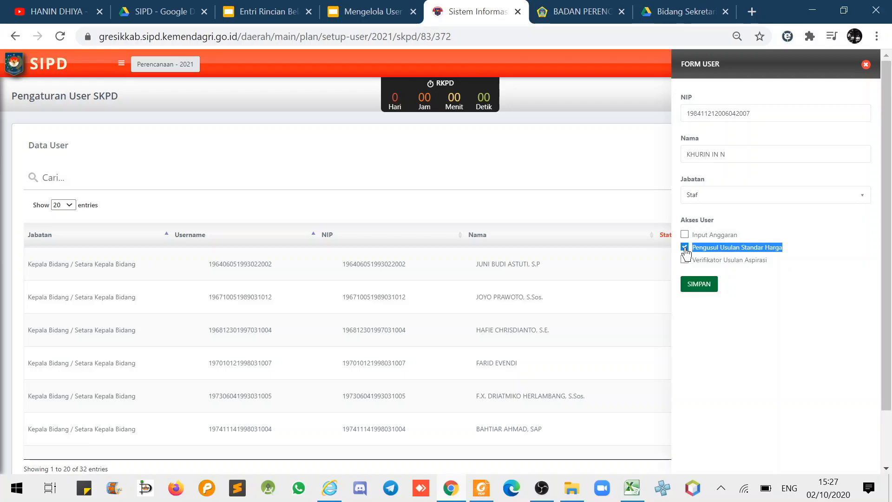
pyautogui.click(799, 260)
pyautogui.moveTo(790, 248); pyautogui.dragTo(694, 247)
pyautogui.click(686, 249)
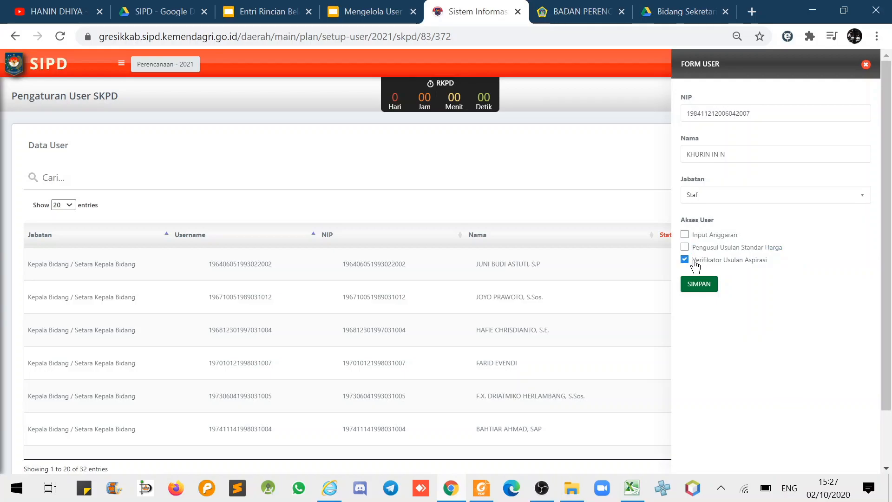
pyautogui.moveTo(726, 268); pyautogui.dragTo(695, 265)
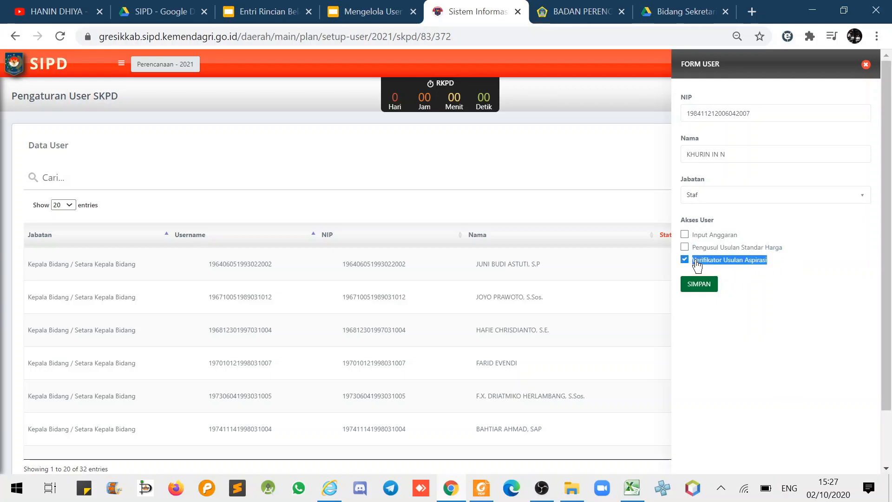
pyautogui.click(685, 260)
# Tick Input Anggaran, Pengusul Usulan Standar Harga and Verifikator Usulan Aspirasi, then save, triggering an Oops error.
pyautogui.click(685, 234)
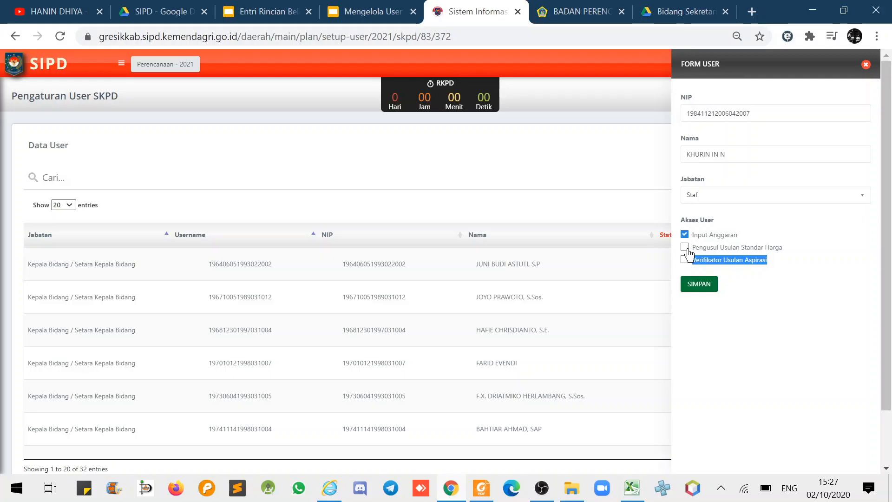
pyautogui.click(685, 247)
pyautogui.click(685, 259)
pyautogui.click(699, 285)
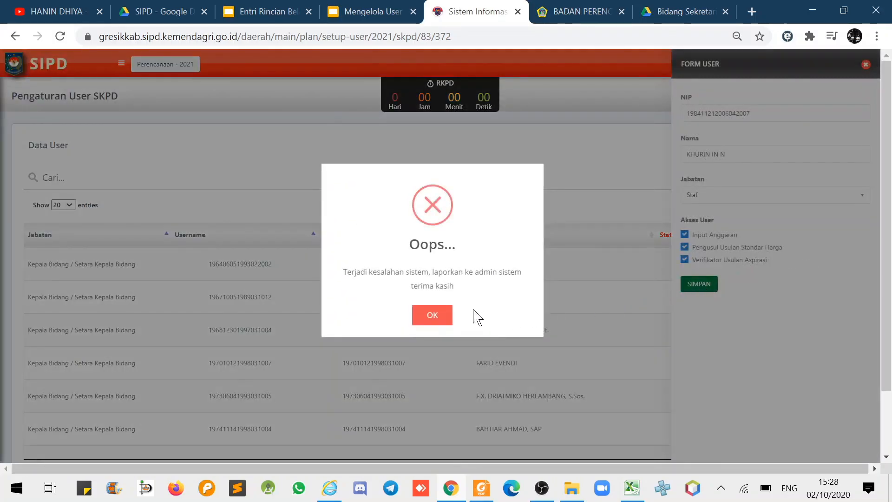
# Dismiss the Oops error, save the user again, and search the list for 'khu'.
pyautogui.click(435, 315)
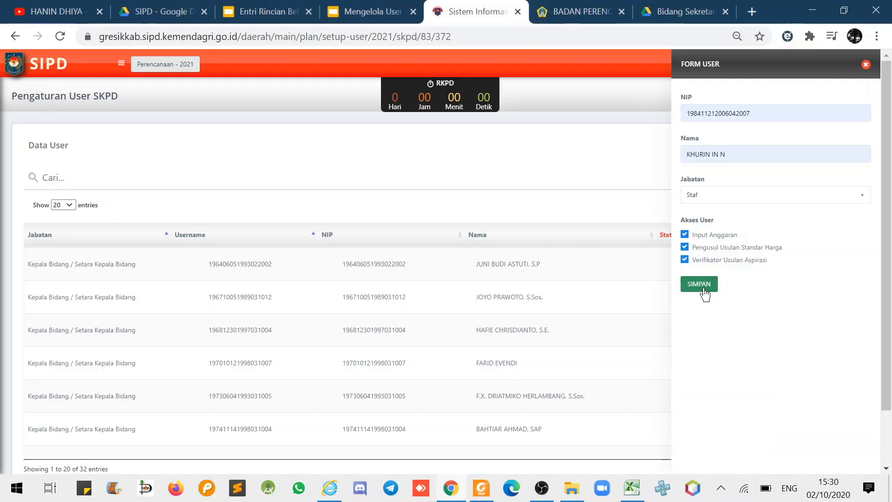
pyautogui.click(705, 285)
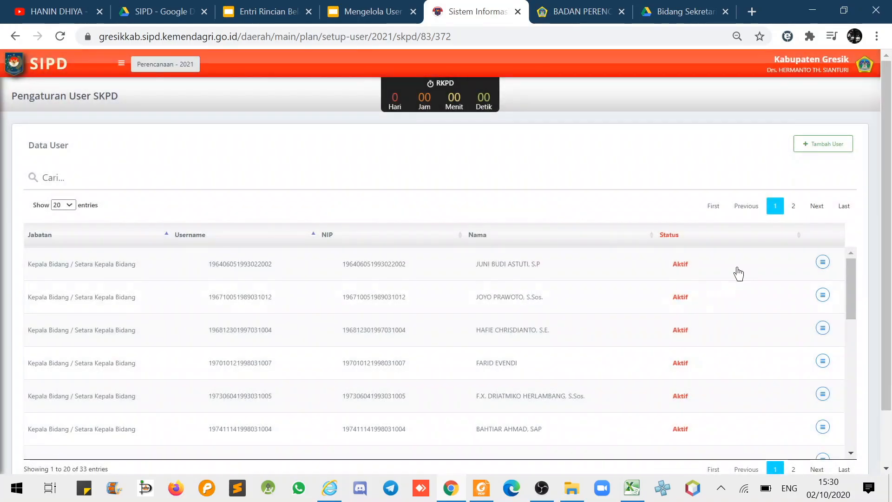
pyautogui.click(69, 177)
pyautogui.write('khu')
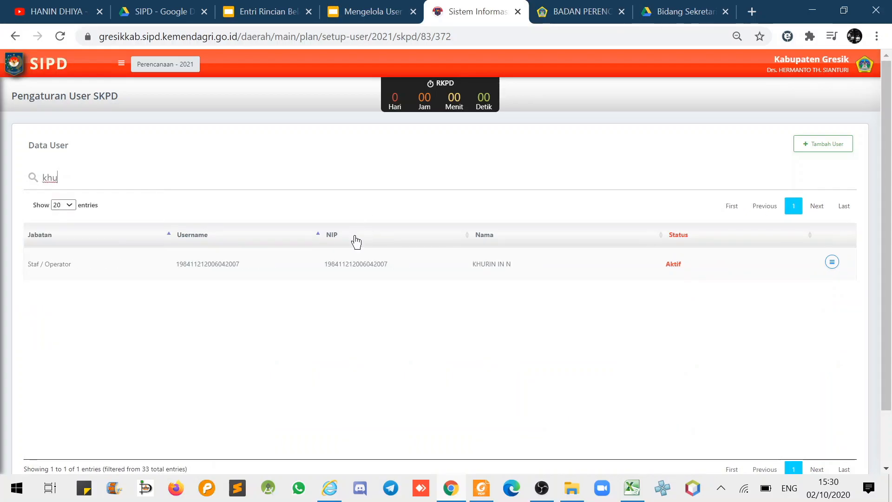
# Check the Ubah User slide, re-search 'khu', and open the user's action menu.
pyautogui.click(370, 10)
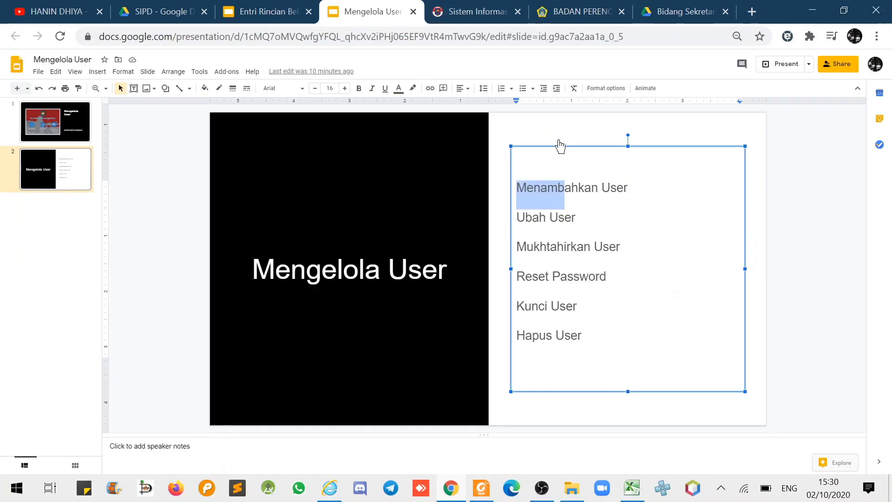
pyautogui.moveTo(580, 218); pyautogui.dragTo(516, 222)
pyautogui.click(466, 12)
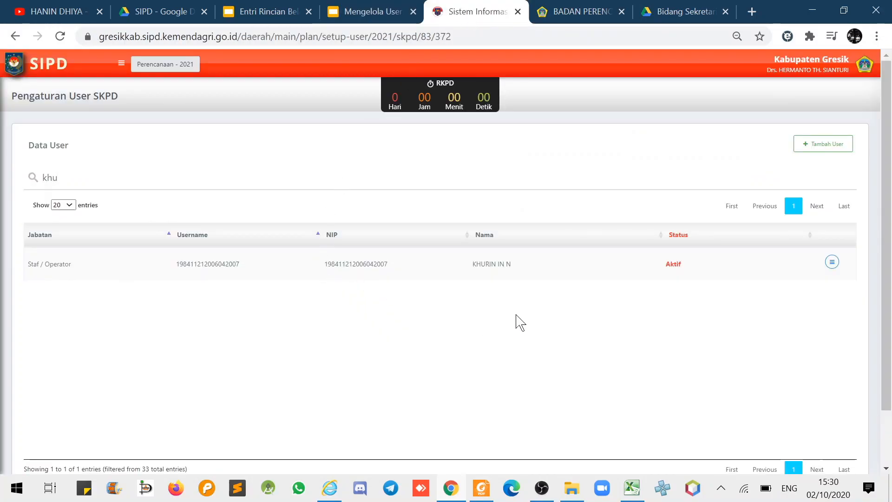
pyautogui.moveTo(60, 178); pyautogui.dragTo(5, 181)
pyautogui.write('khu')
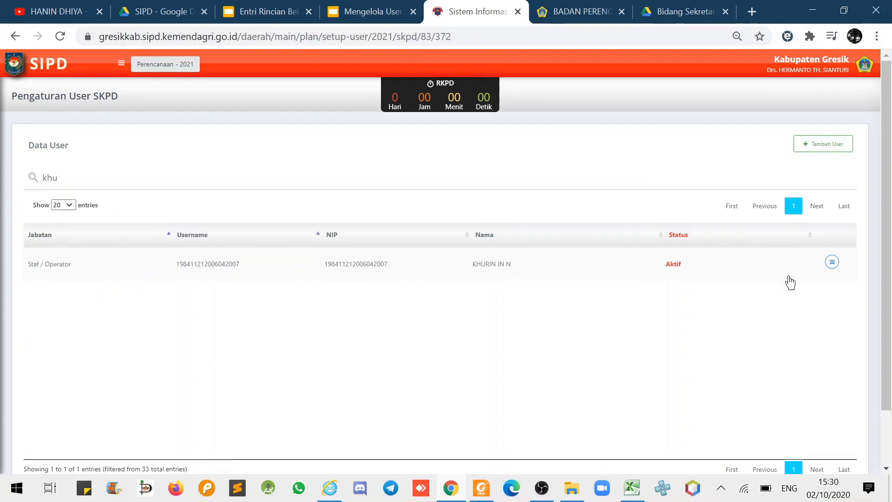
pyautogui.click(832, 263)
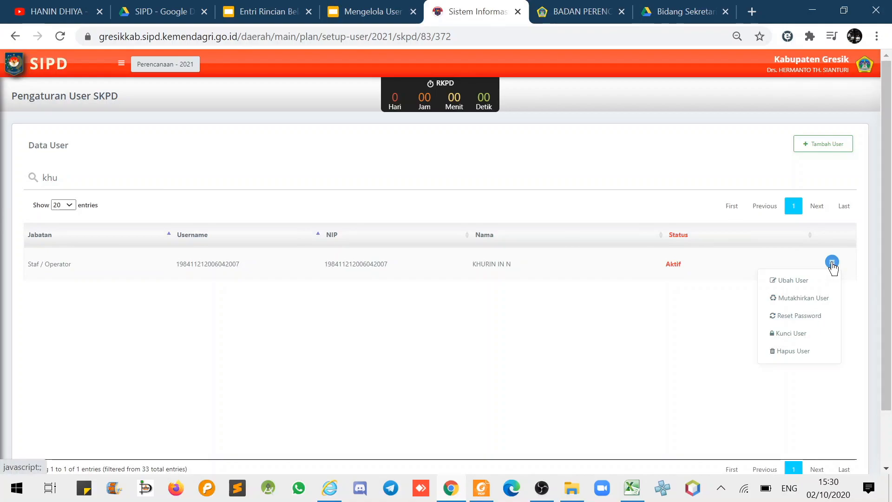
# Extend the user's full name through Ubah User and save the change.
pyautogui.click(794, 281)
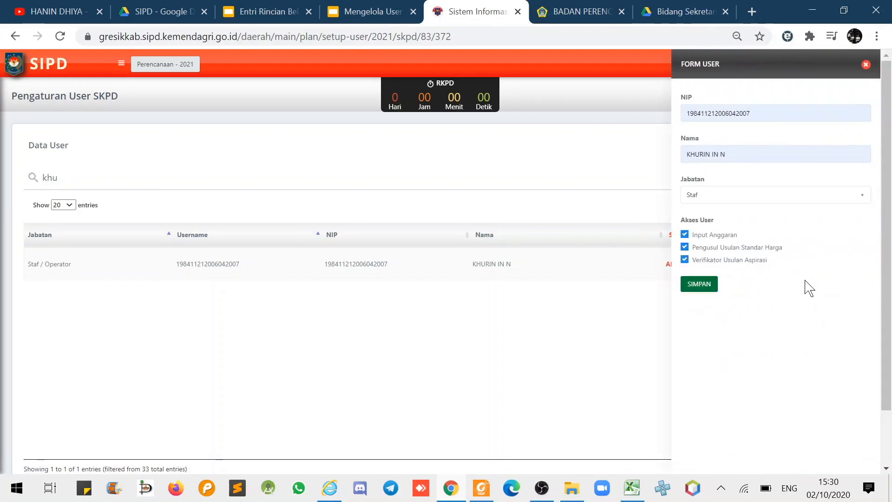
pyautogui.click(753, 155)
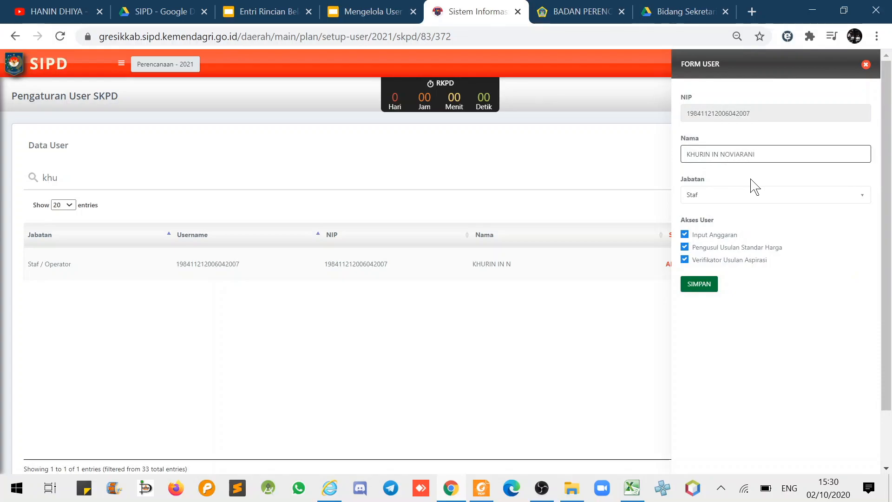
pyautogui.click(702, 284)
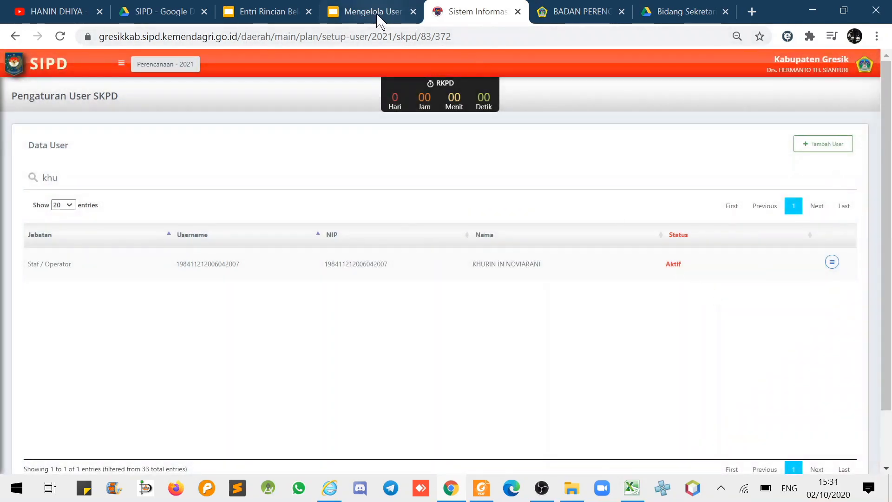
# Glance at the presentation slides, then highlight the user's username in the list.
pyautogui.click(377, 17)
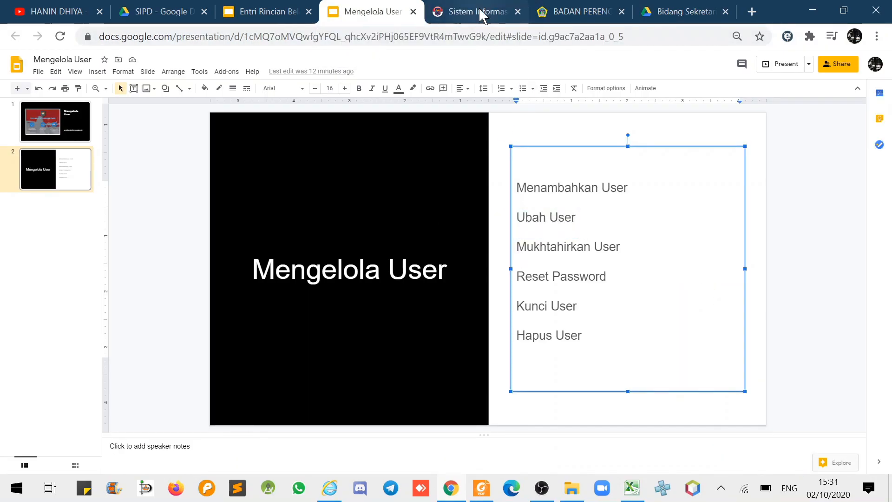
pyautogui.click(484, 14)
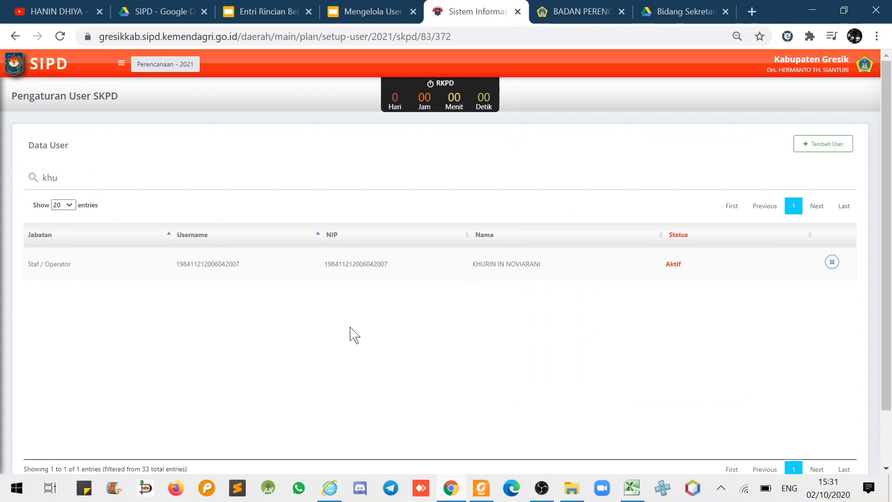
pyautogui.moveTo(241, 264); pyautogui.dragTo(175, 271)
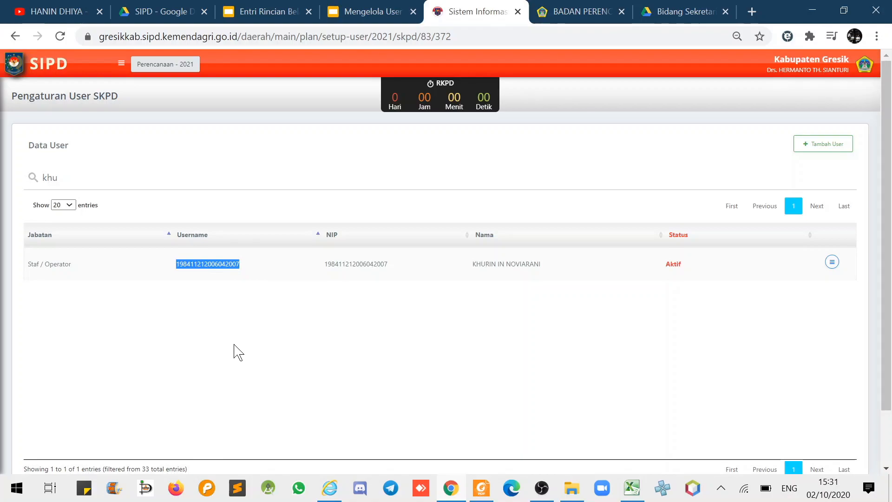
# Run Mutakhirkan User on the filtered user and confirm with 'Ya, Mutakhirkan!'.
pyautogui.click(401, 379)
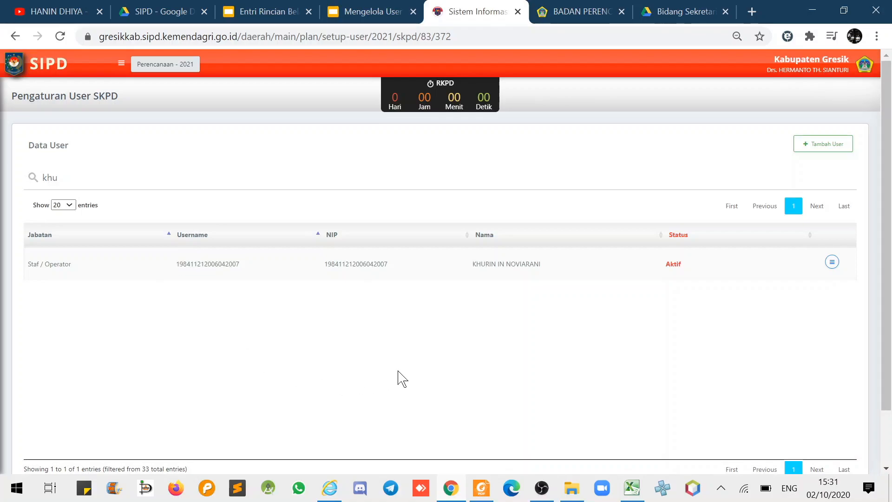
pyautogui.click(831, 263)
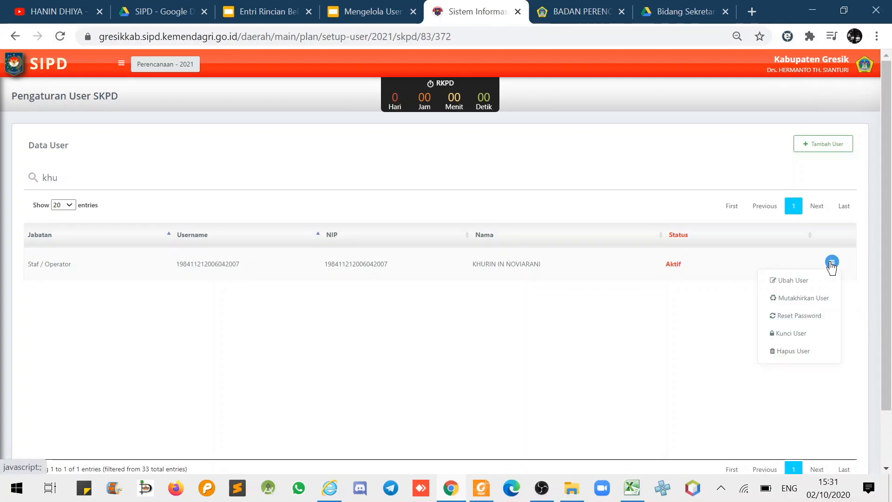
pyautogui.click(803, 299)
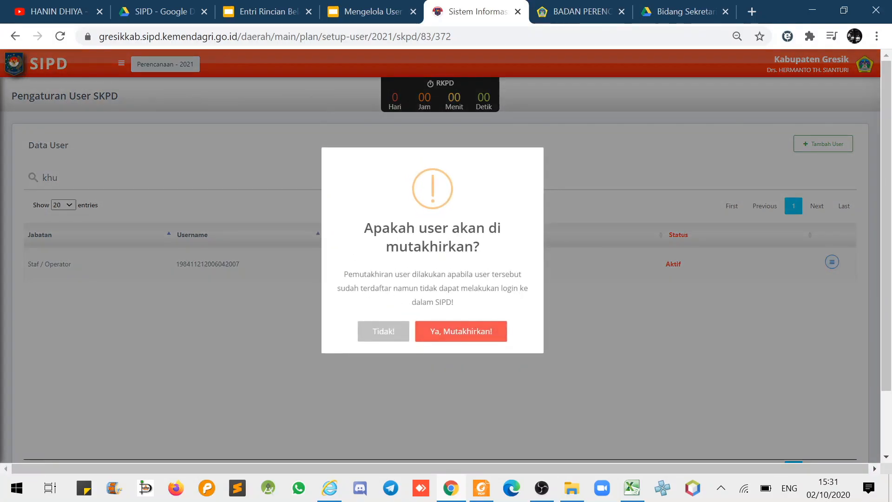
pyautogui.moveTo(348, 274); pyautogui.dragTo(461, 309)
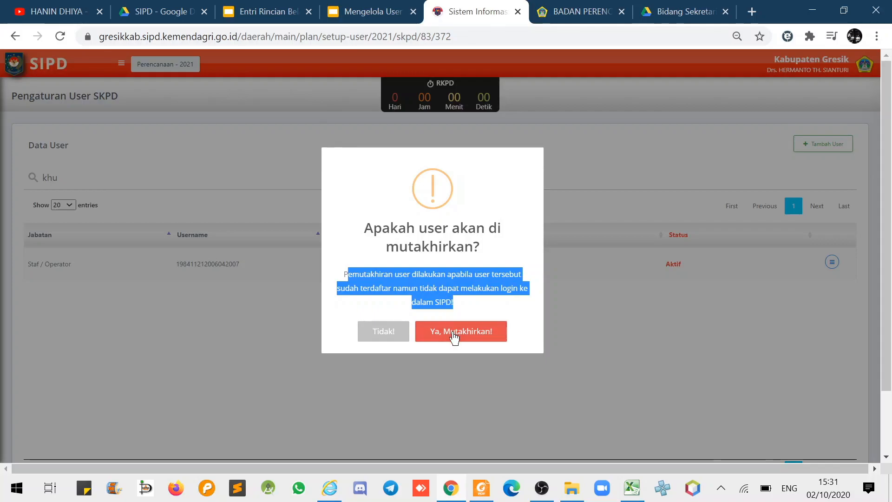
pyautogui.click(455, 333)
pyautogui.click(453, 302)
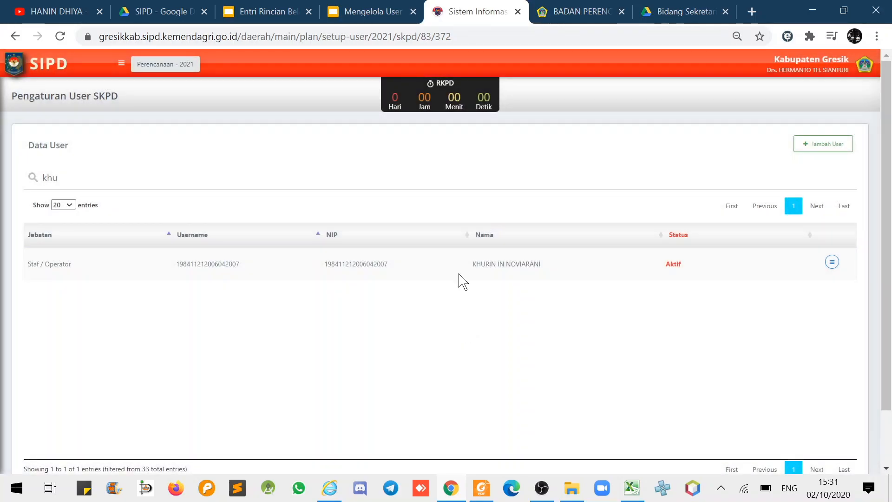
# Review the Reset Password slide, then highlight the user's name in the table.
pyautogui.click(377, 12)
pyautogui.moveTo(610, 279); pyautogui.dragTo(510, 273)
pyautogui.click(478, 11)
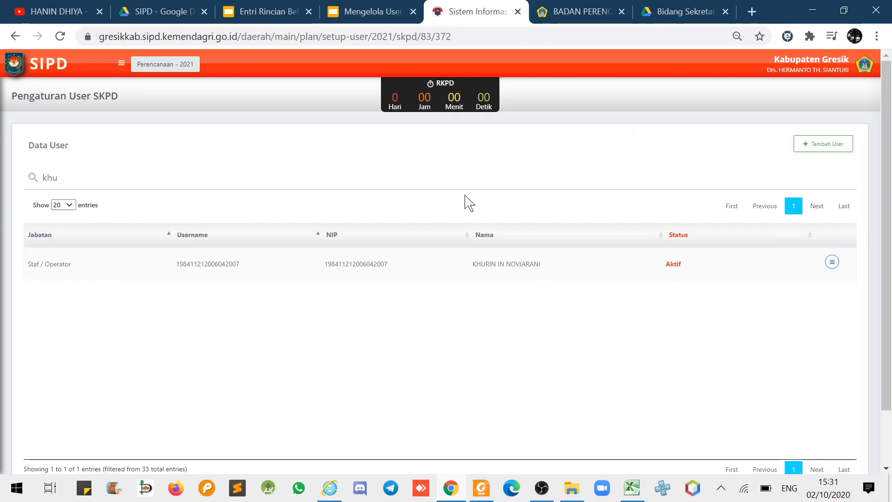
pyautogui.moveTo(471, 265); pyautogui.dragTo(534, 274)
pyautogui.click(535, 330)
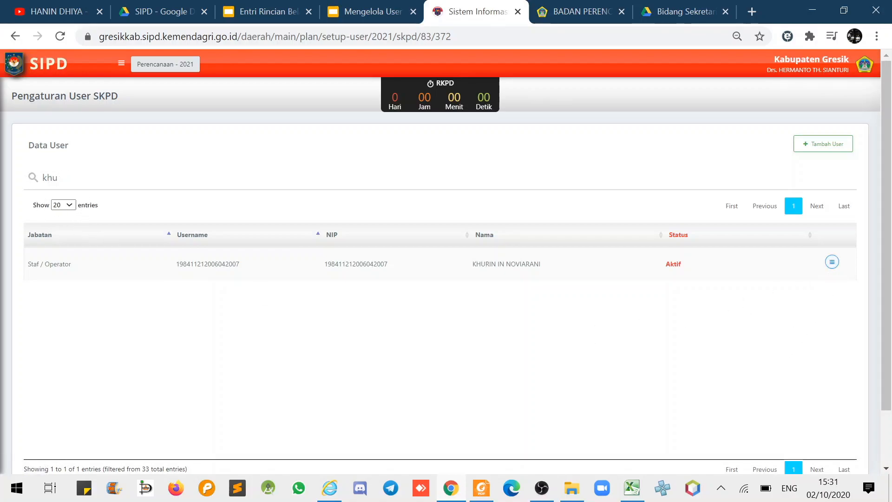
# Reset the user's password, confirming with 'Ya, Reset!'.
pyautogui.click(832, 262)
pyautogui.click(811, 320)
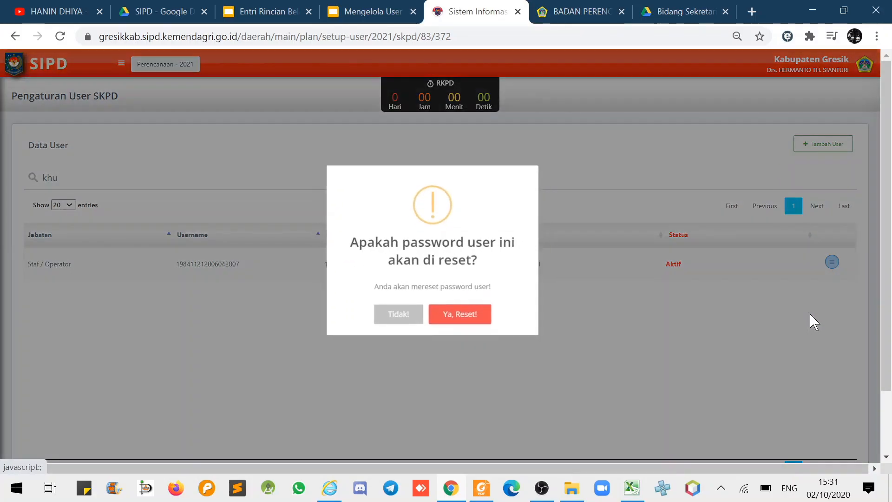
pyautogui.click(477, 323)
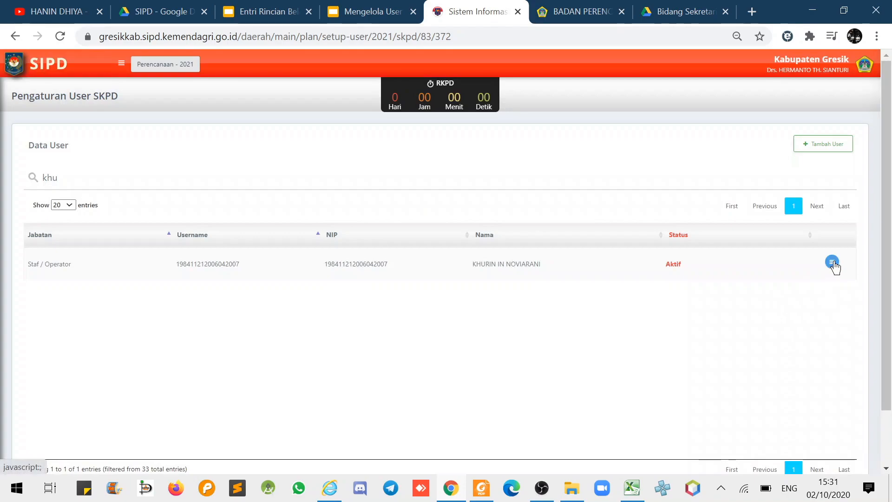
# Review the Kunci User slide, then highlight the user's Aktif status.
pyautogui.click(374, 12)
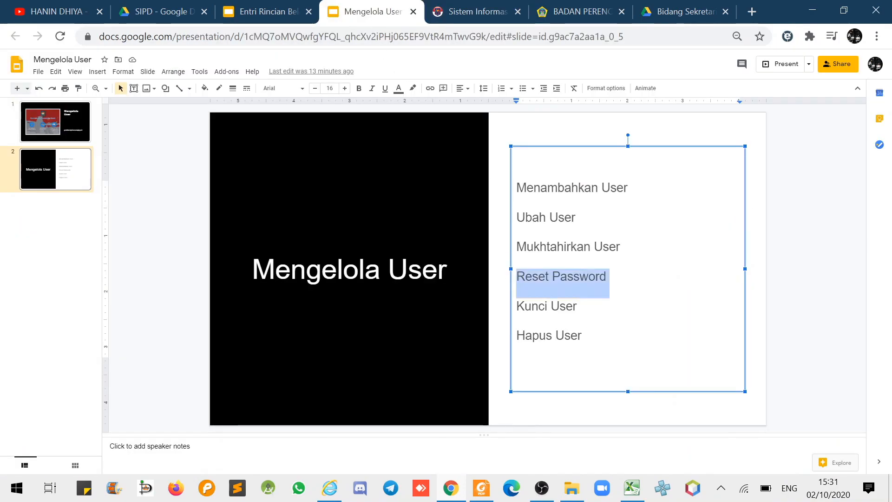
pyautogui.moveTo(518, 305); pyautogui.dragTo(517, 331)
pyautogui.click(546, 306)
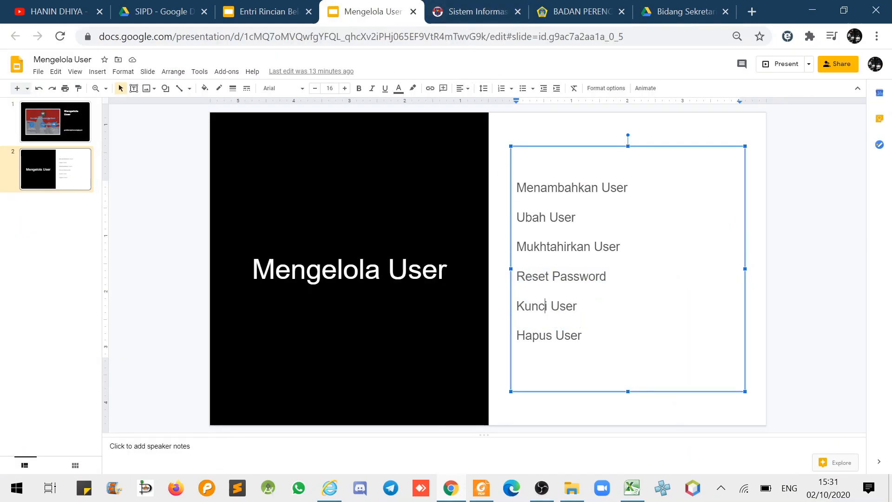
pyautogui.moveTo(577, 306); pyautogui.dragTo(517, 306)
pyautogui.click(479, 12)
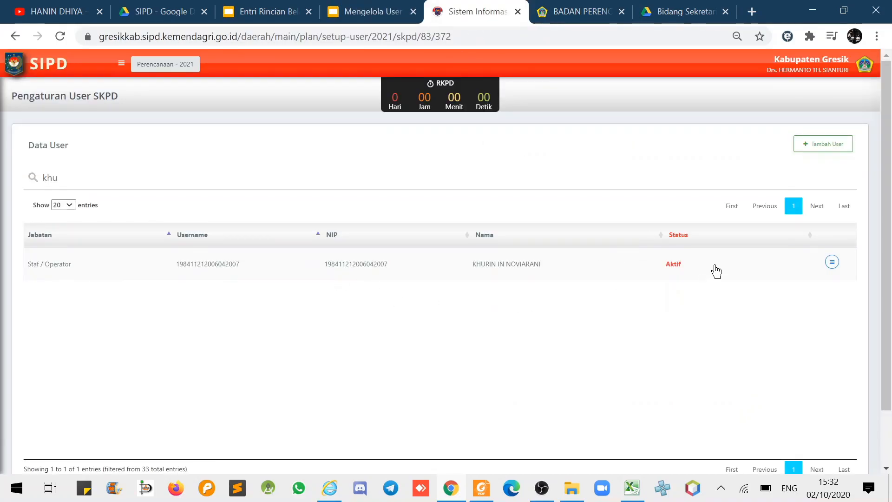
pyautogui.moveTo(661, 272); pyautogui.dragTo(687, 274)
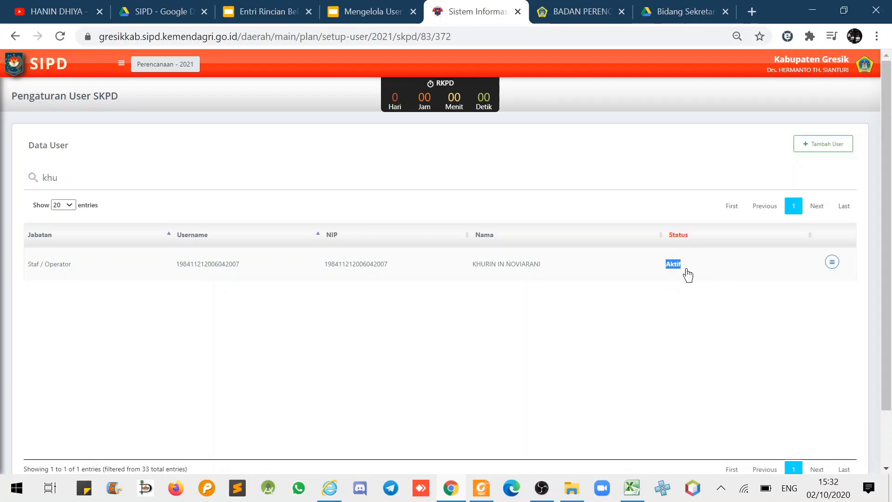
# Lock the SKPD user with Kunci User and confirm 'Ya, Kunci'.
pyautogui.click(832, 262)
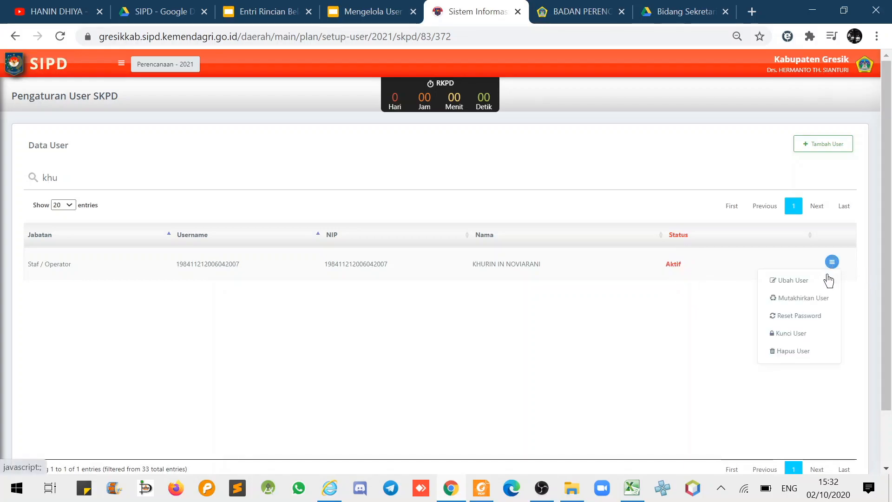
pyautogui.click(800, 337)
pyautogui.click(478, 323)
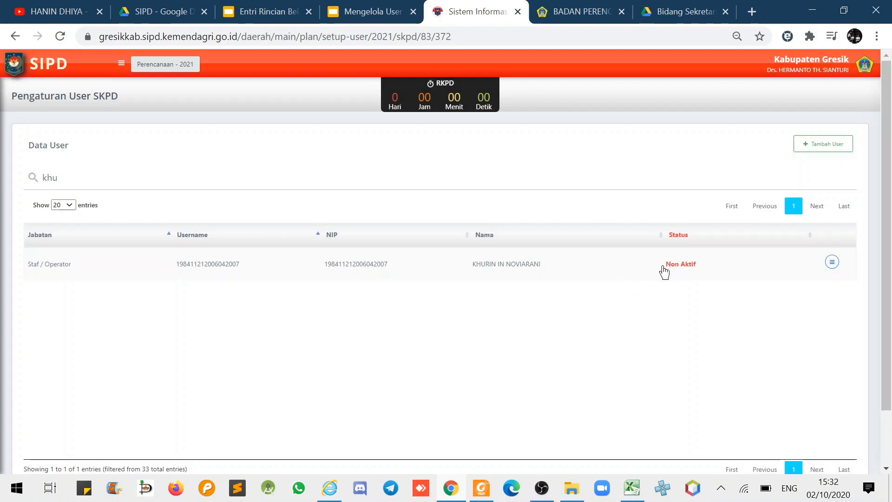
# Check the new Non Aktif status and the user's username, then switch to Firefox.
pyautogui.moveTo(663, 271); pyautogui.dragTo(706, 278)
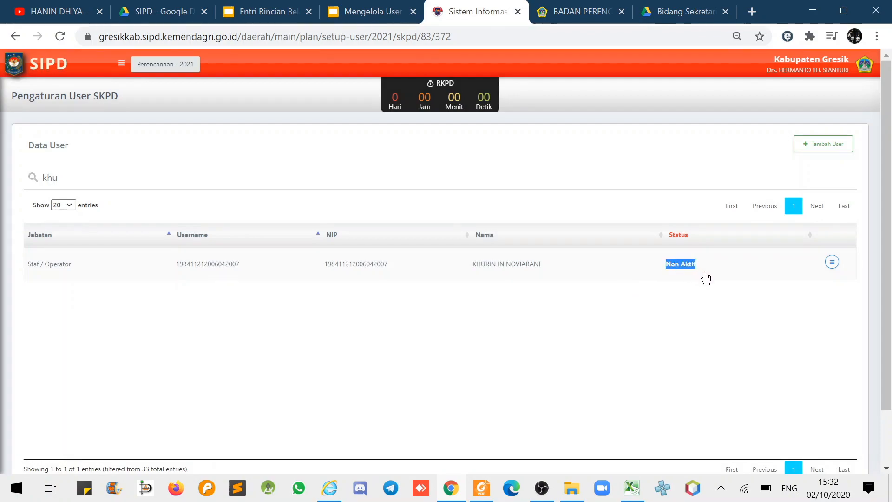
pyautogui.moveTo(175, 271); pyautogui.dragTo(246, 277)
pyautogui.hotkey('ctrl', 'c')
pyautogui.click(299, 374)
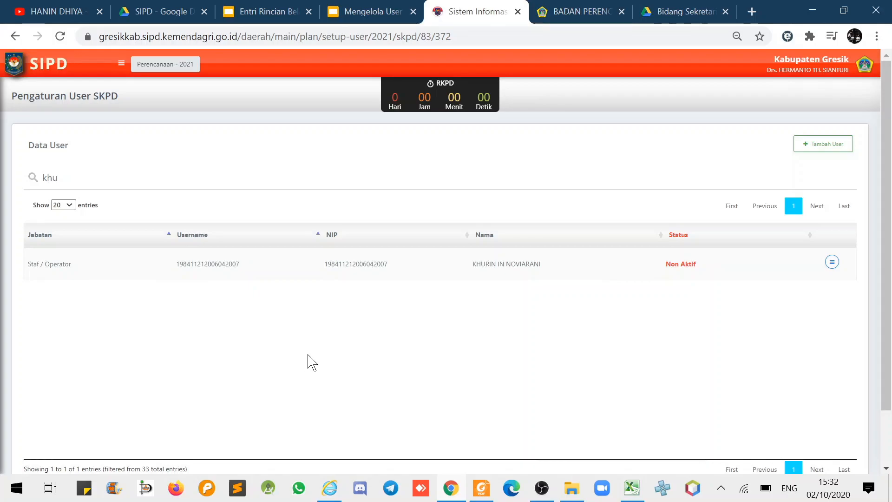
pyautogui.click(177, 491)
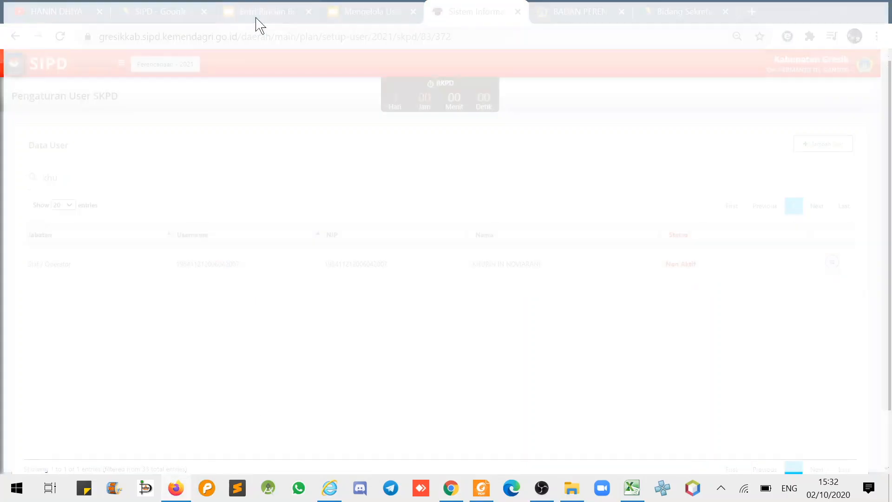
# Go to the SIPD portal and open the regional development system login page.
pyautogui.write('S')
pyautogui.press('BackSpace')
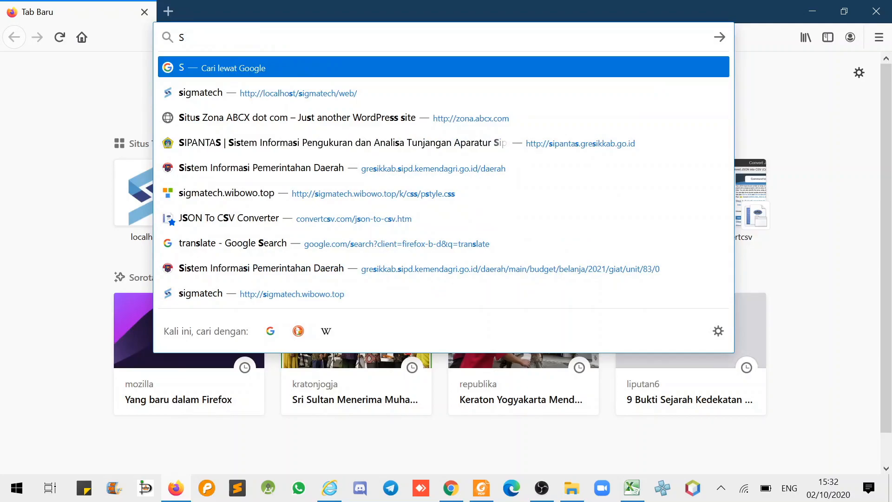
pyautogui.press('BackSpace')
pyautogui.write('sipantas.gresikkab.go.id/')
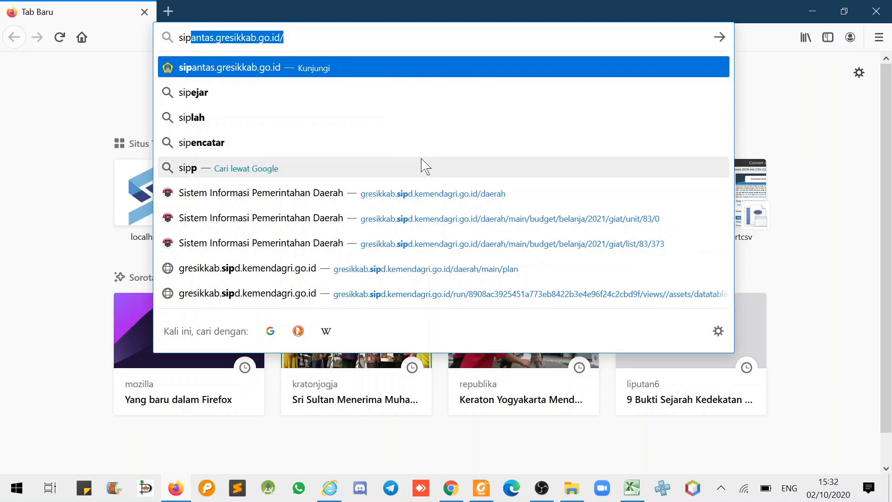
pyautogui.click(409, 201)
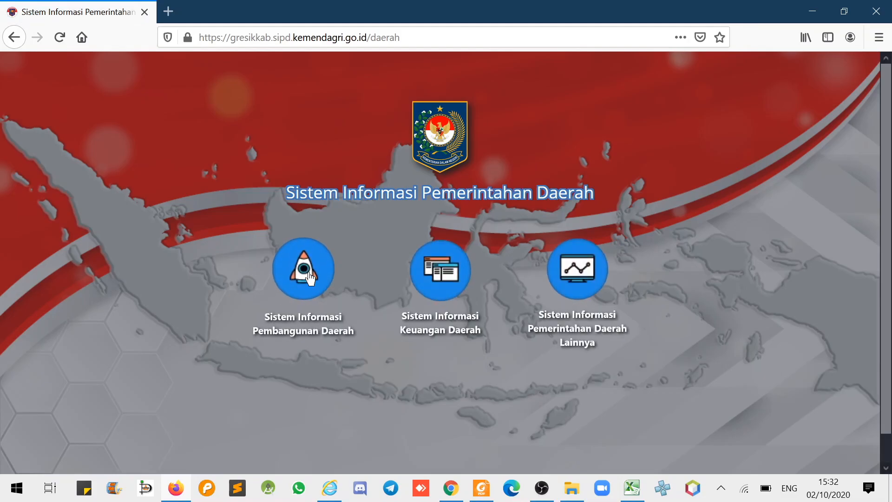
pyautogui.click(311, 278)
# Enter the locked user's username and password and attempt to log in.
pyautogui.click(370, 378)
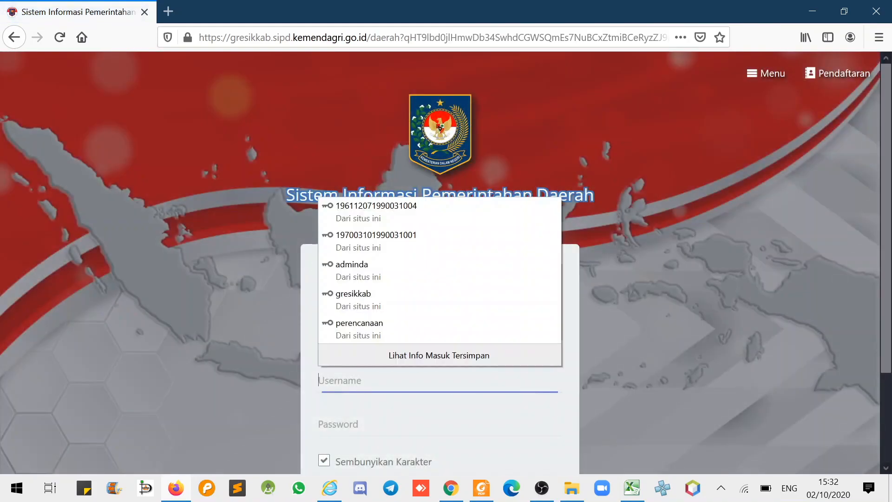
pyautogui.hotkey('ctrl', 'v')
pyautogui.press('Tab')
pyautogui.scroll(-2, 600, 325)
pyautogui.write('••••••••')
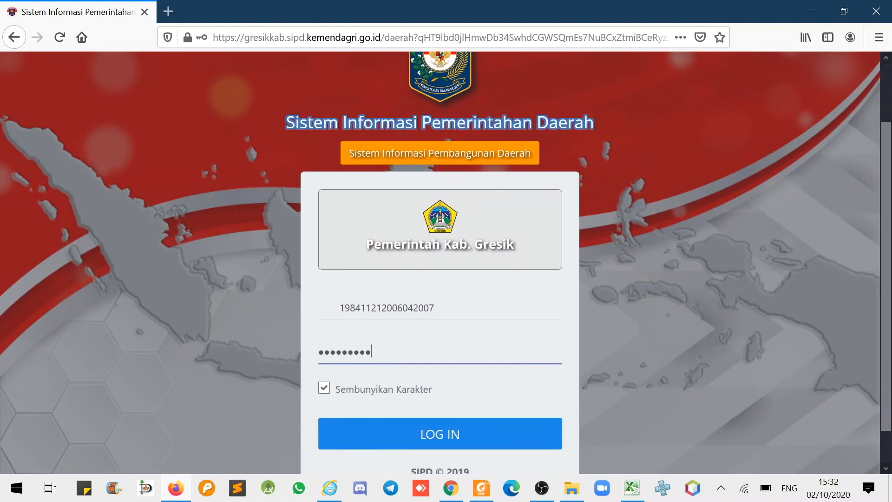
pyautogui.click(339, 308)
pyautogui.press('BackSpace')
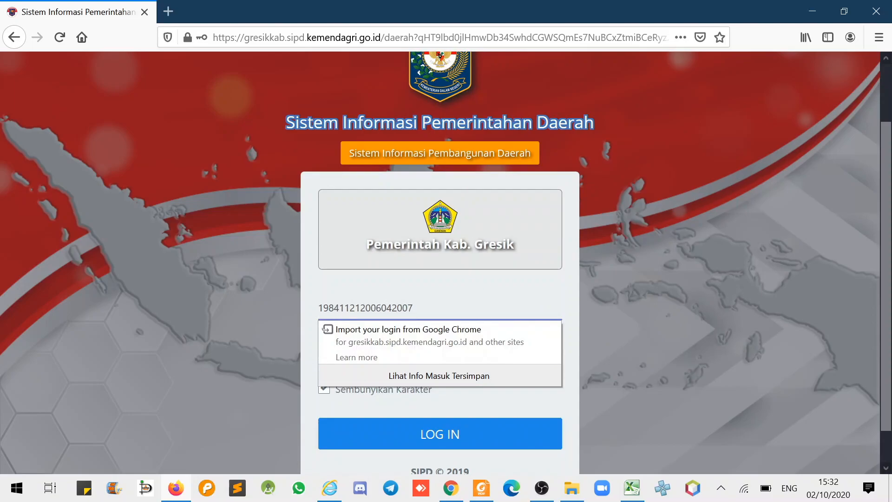
pyautogui.click(614, 316)
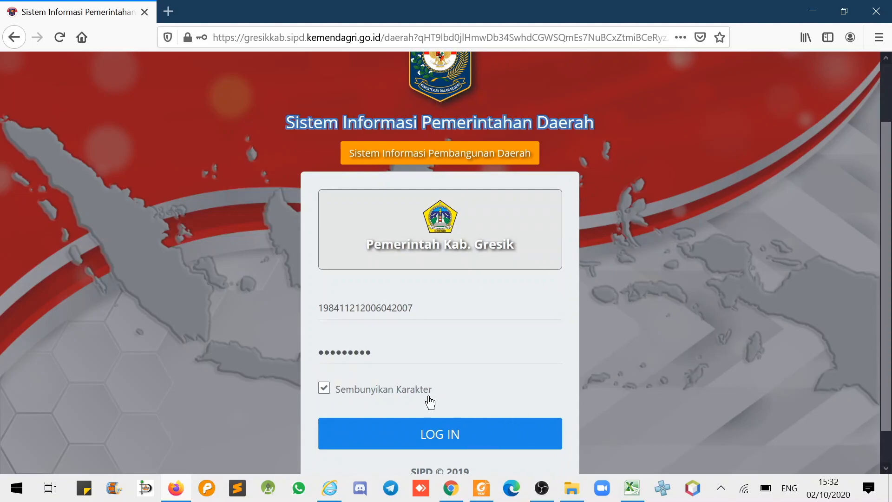
pyautogui.click(434, 429)
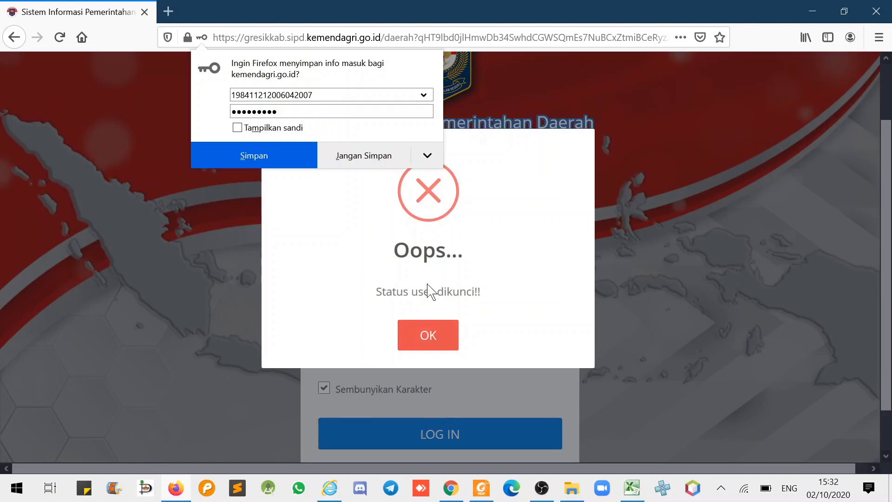
# Dismiss the 'Status user dikunci!!' error and close the browser window.
pyautogui.moveTo(376, 291); pyautogui.dragTo(481, 292)
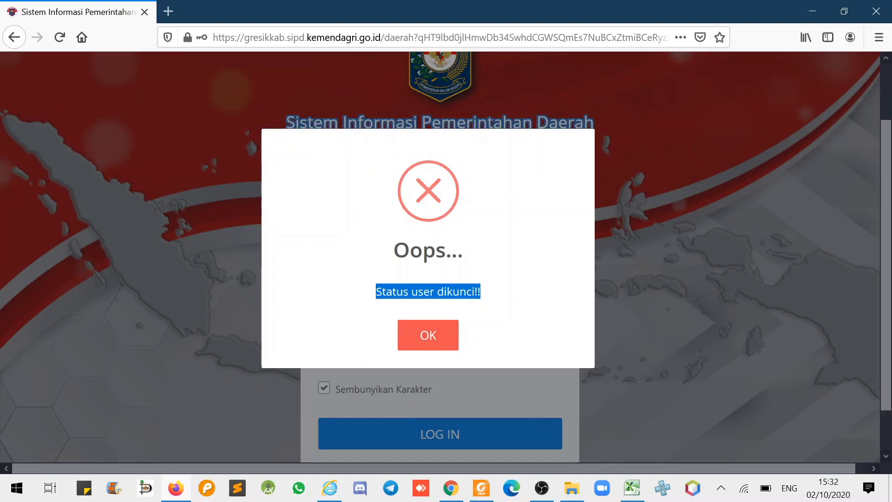
pyautogui.click(429, 335)
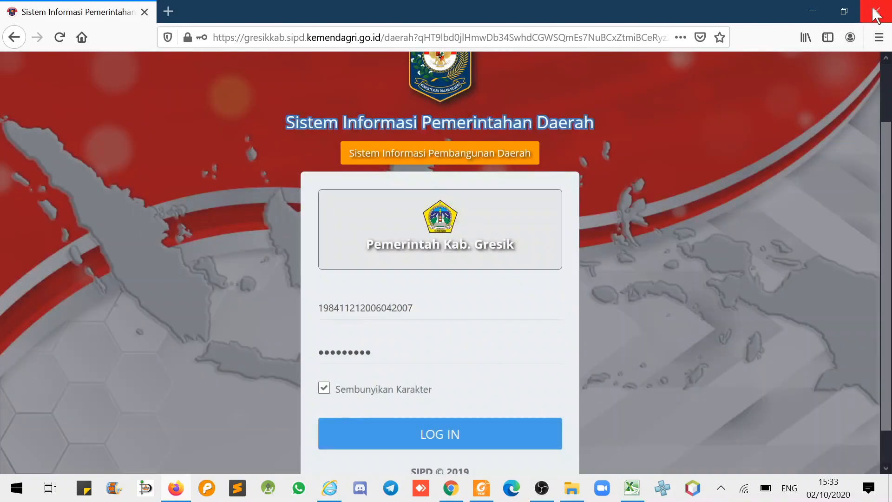
pyautogui.click(876, 13)
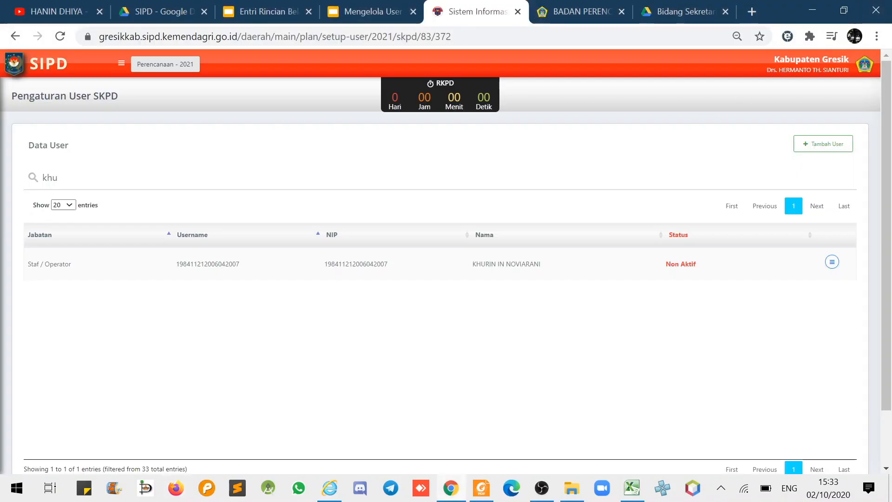
# Unlock the Non Aktif user with Buka User and confirm 'Ya, buka!'.
pyautogui.click(831, 263)
pyautogui.click(689, 323)
pyautogui.moveTo(668, 276); pyautogui.dragTo(696, 272)
pyautogui.click(727, 319)
pyautogui.click(833, 263)
pyautogui.click(799, 337)
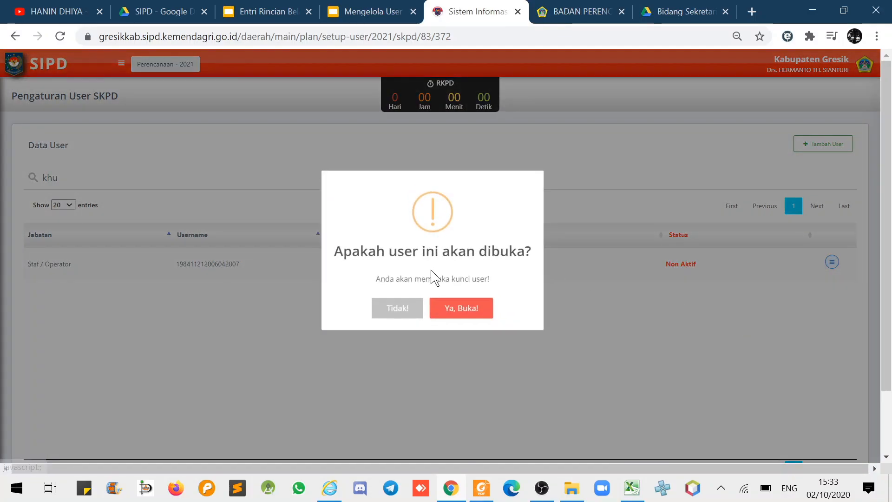
pyautogui.click(462, 310)
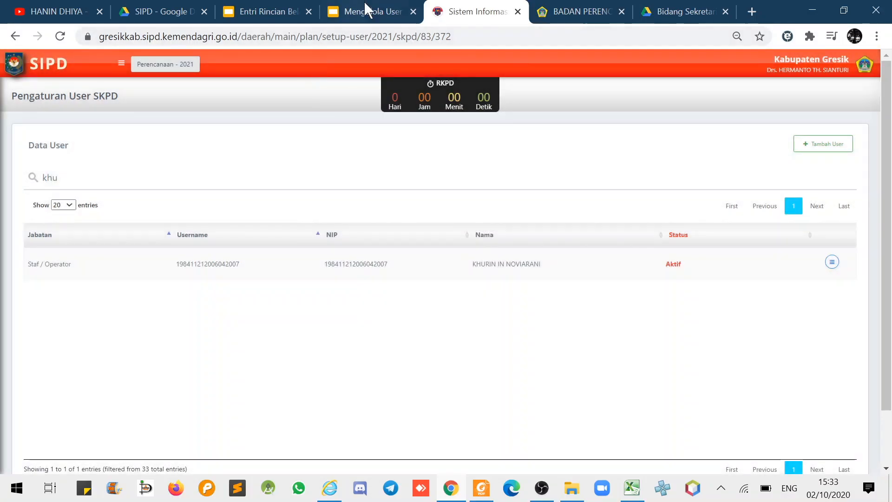
# Select the Hapus User line in the Mengelola User presentation, then return to SIPD.
pyautogui.click(367, 11)
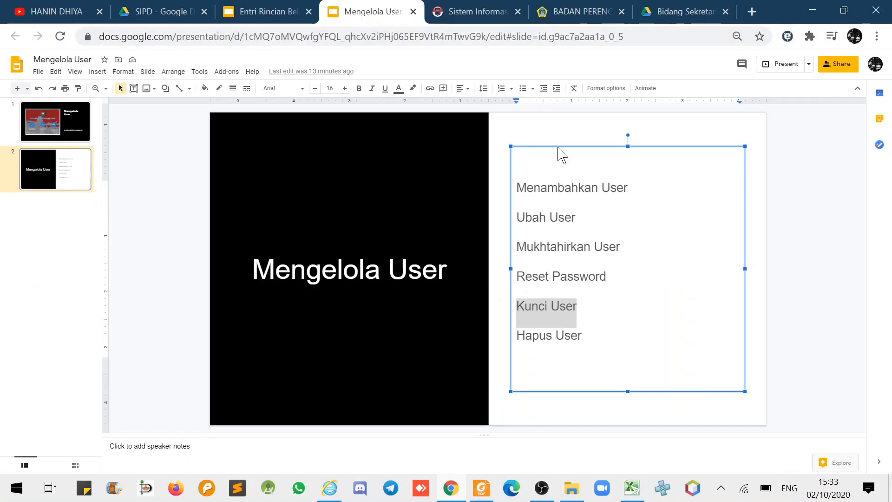
pyautogui.click(547, 335)
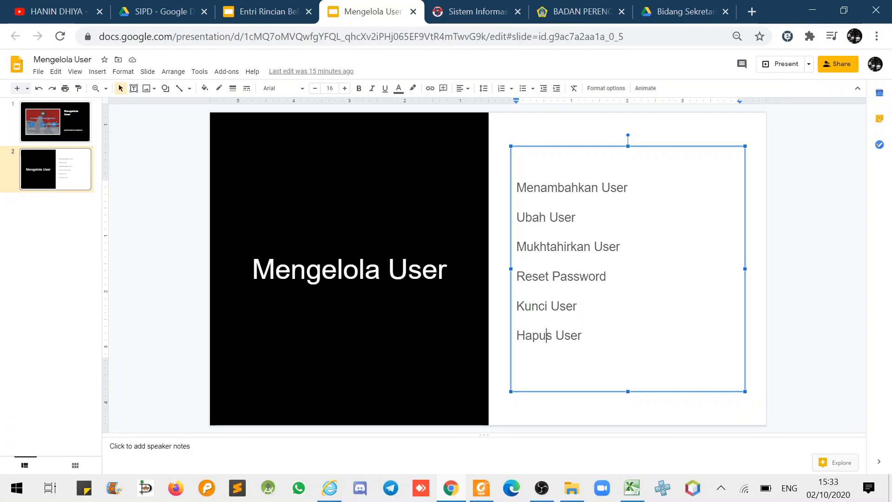
pyautogui.tripleClick(547, 335)
pyautogui.click(488, 14)
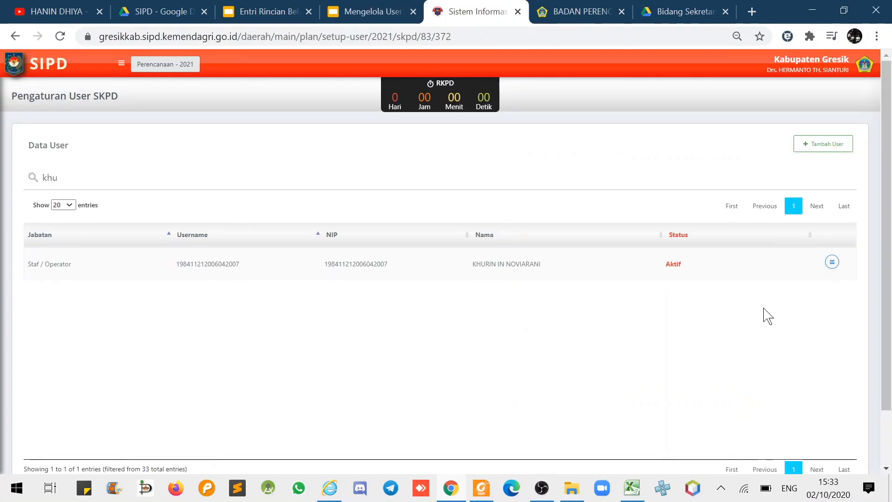
# Delete the Staf / Operator user via Hapus User, confirm 'Ya, Hapus!', and dismiss Sukses.
pyautogui.click(832, 263)
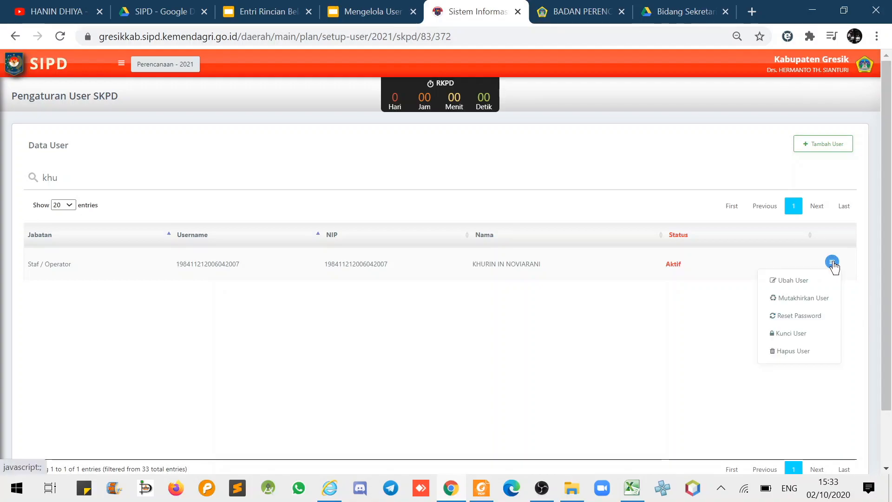
pyautogui.click(793, 352)
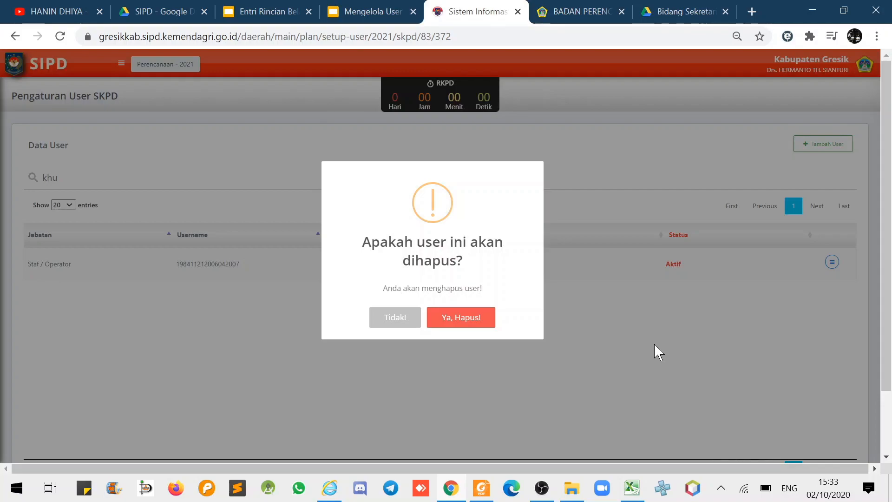
pyautogui.click(475, 317)
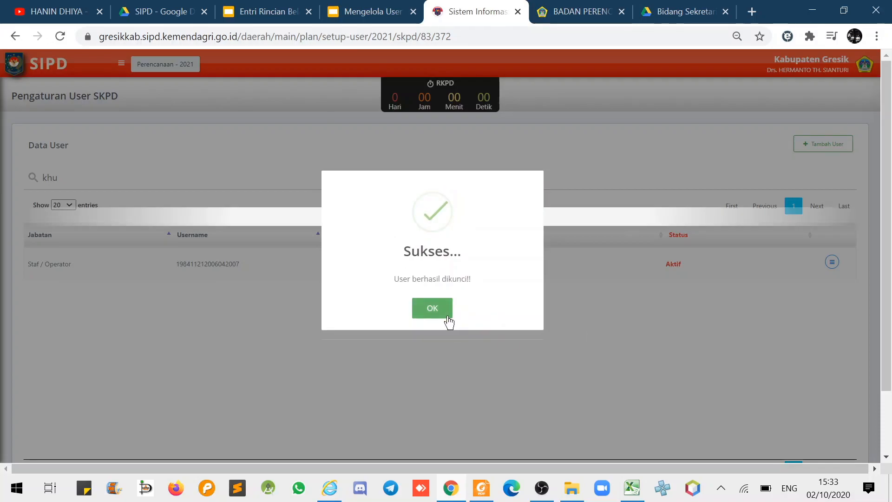
pyautogui.click(433, 309)
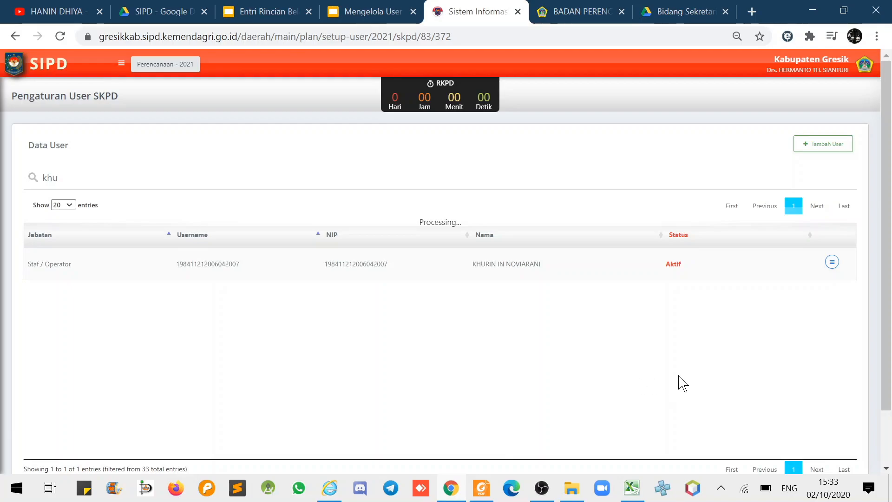
# Clear the 'khu' search so all 33 users list, then reload the page.
pyautogui.moveTo(58, 178); pyautogui.dragTo(5, 179)
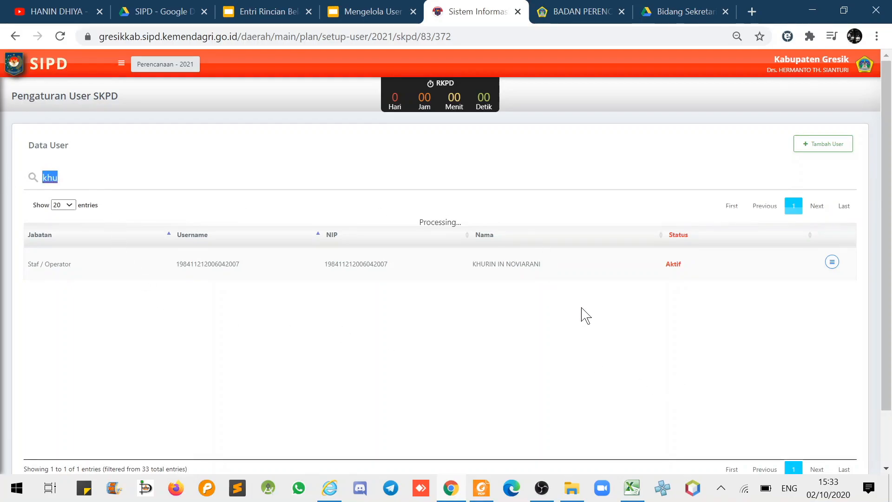
pyautogui.press('BackSpace')
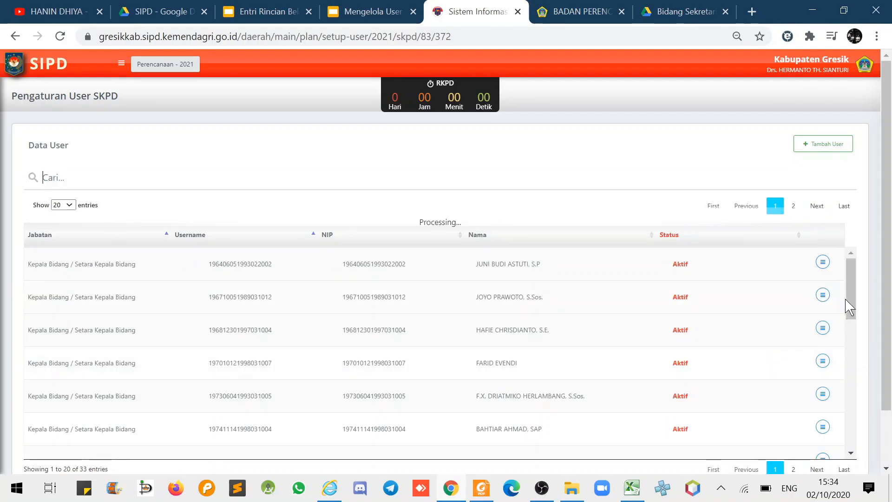
pyautogui.moveTo(420, 223); pyautogui.dragTo(463, 223)
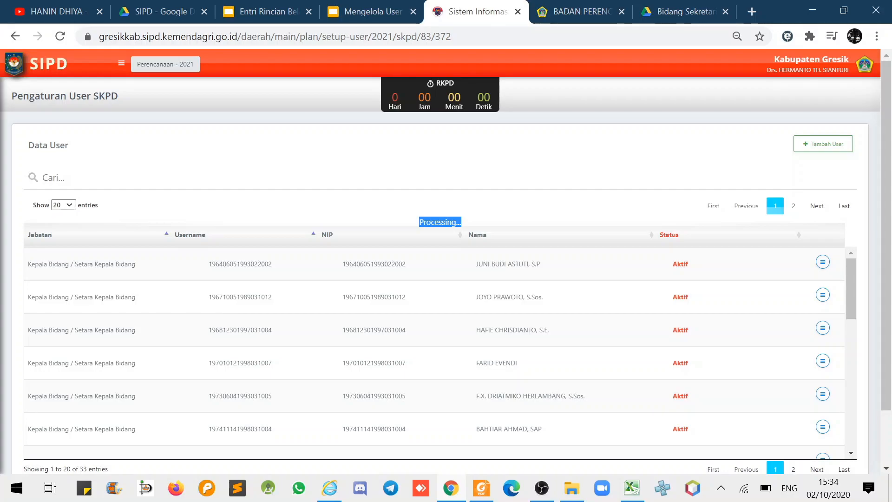
pyautogui.click(54, 178)
pyautogui.write('khu')
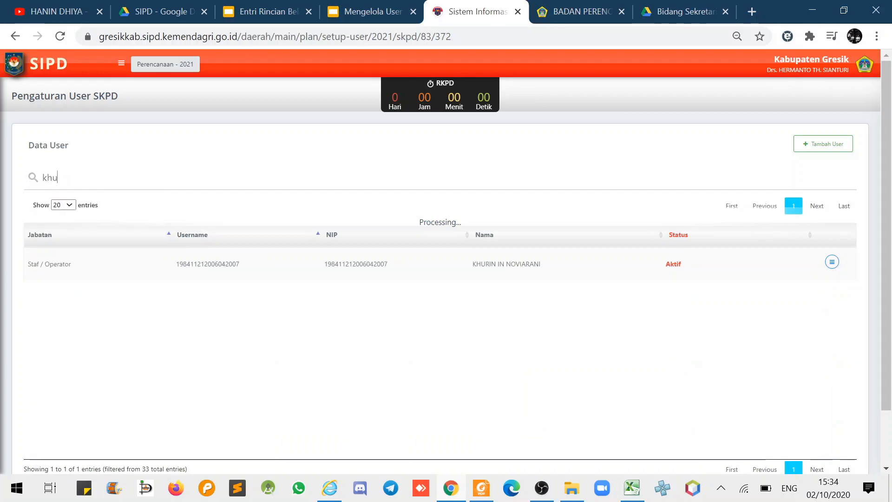
pyautogui.hotkey('ctrl', 'a')
pyautogui.press('BackSpace')
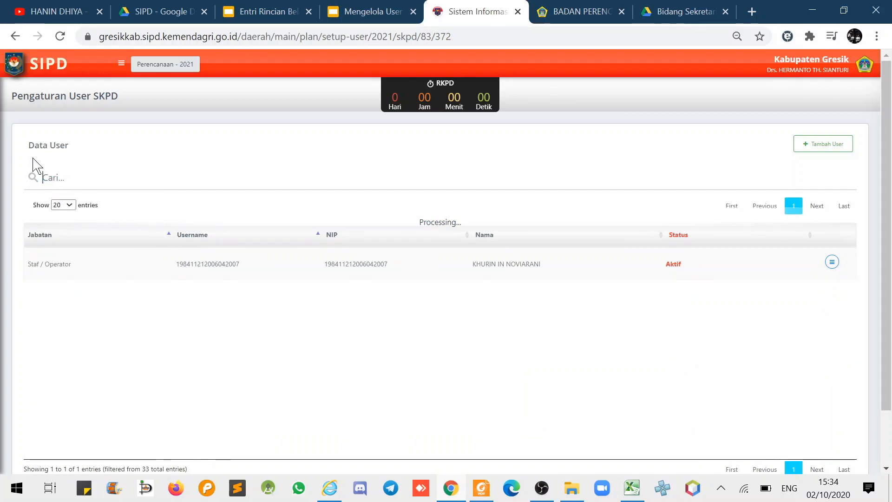
pyautogui.click(60, 38)
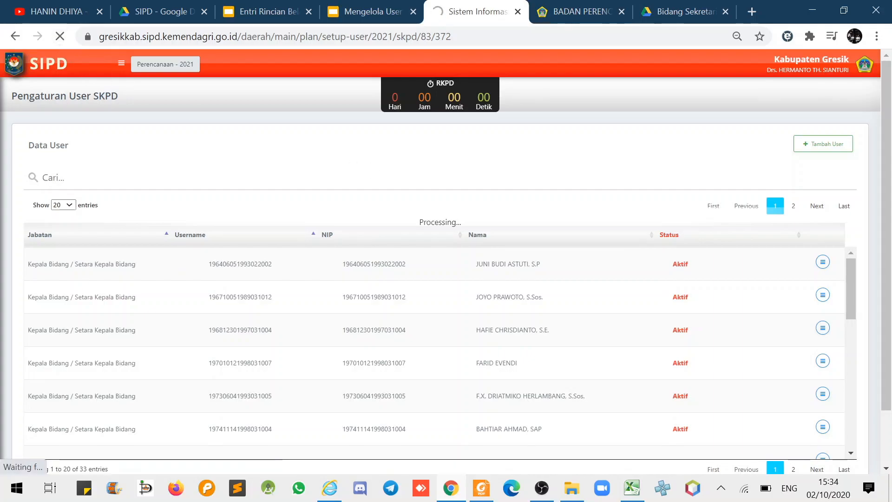
# Show slide 1 of the Mengelola User deck after glancing at Entri Rincian Belanja.
pyautogui.click(372, 11)
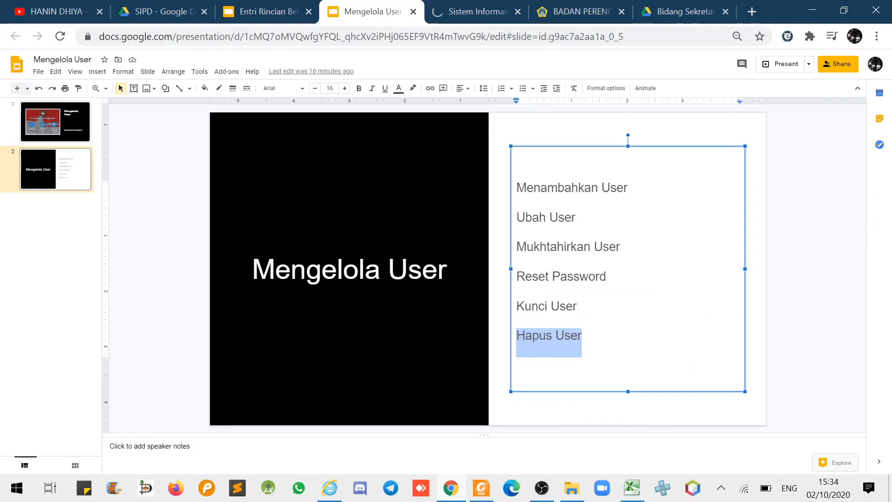
pyautogui.click(792, 297)
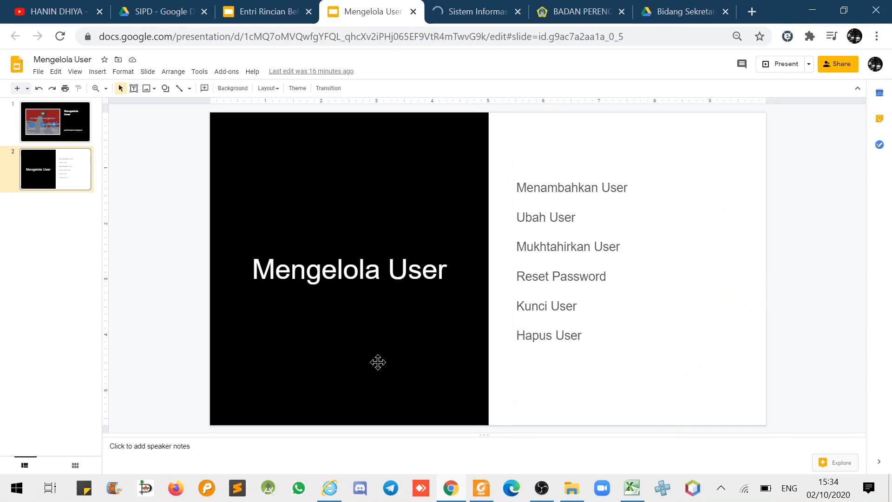
pyautogui.click(322, 269)
pyautogui.click(267, 12)
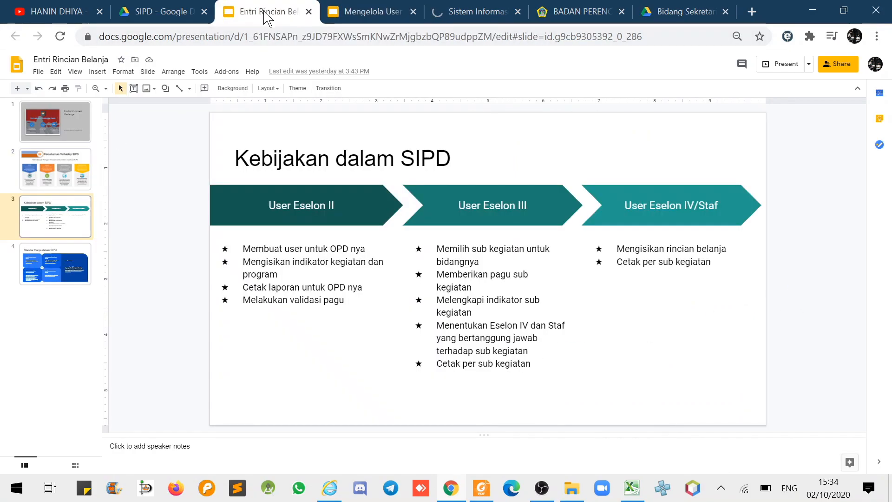
pyautogui.tripleClick(281, 200)
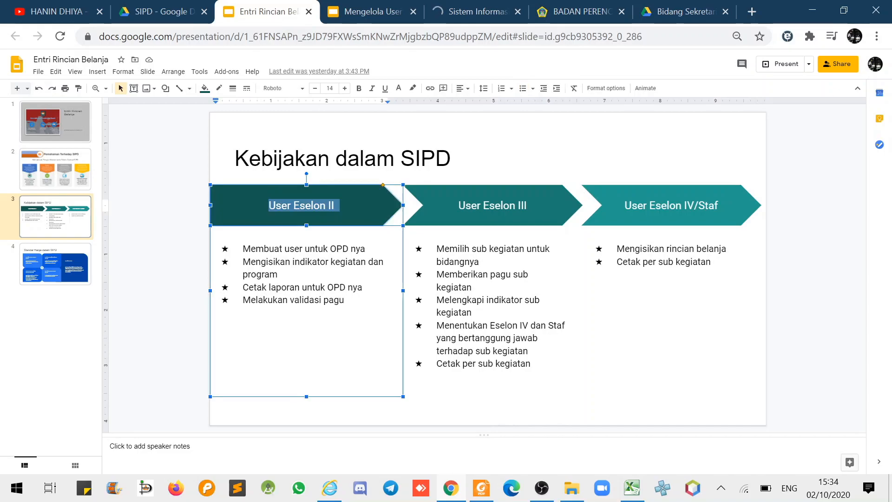
pyautogui.click(378, 12)
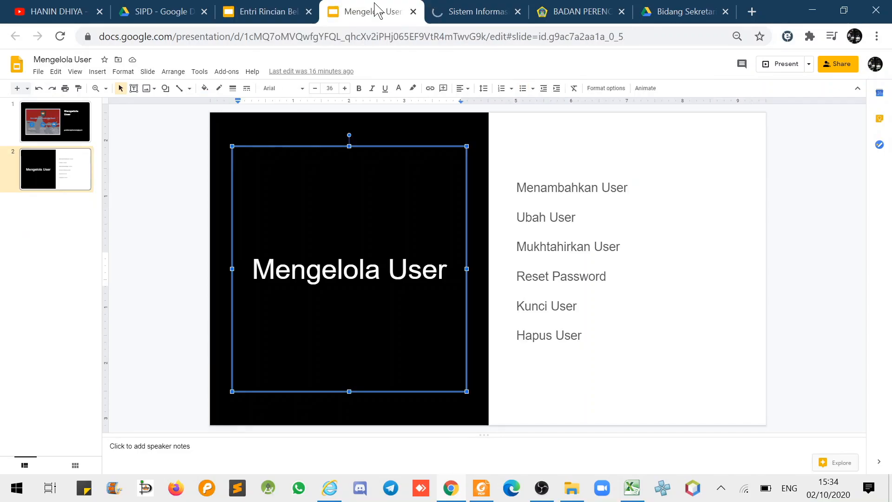
pyautogui.click(68, 115)
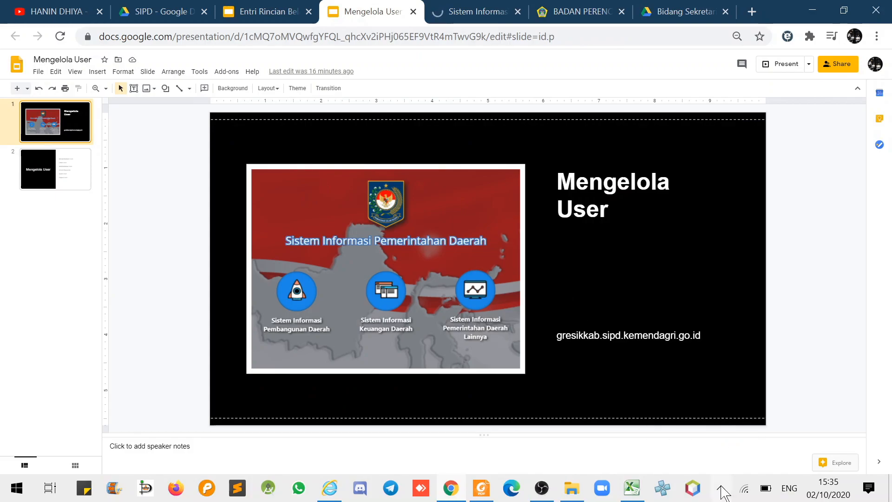